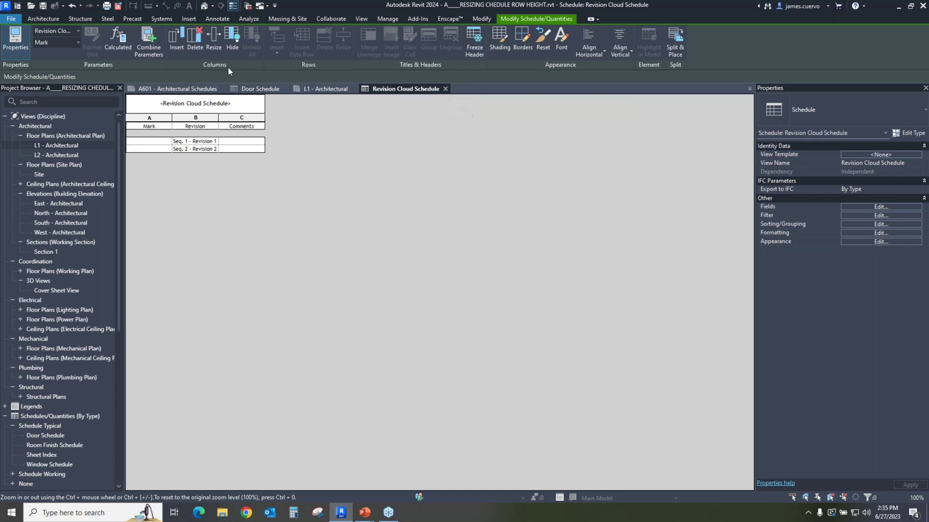
Close the current project's views and open the ALL DEMOS model from the recent files.
click(248, 6)
click(210, 90)
click(485, 262)
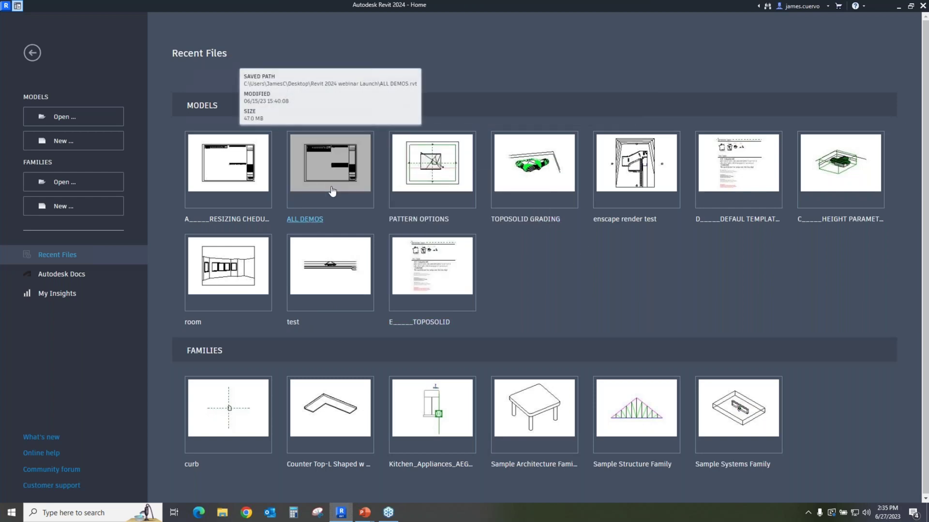
click(332, 192)
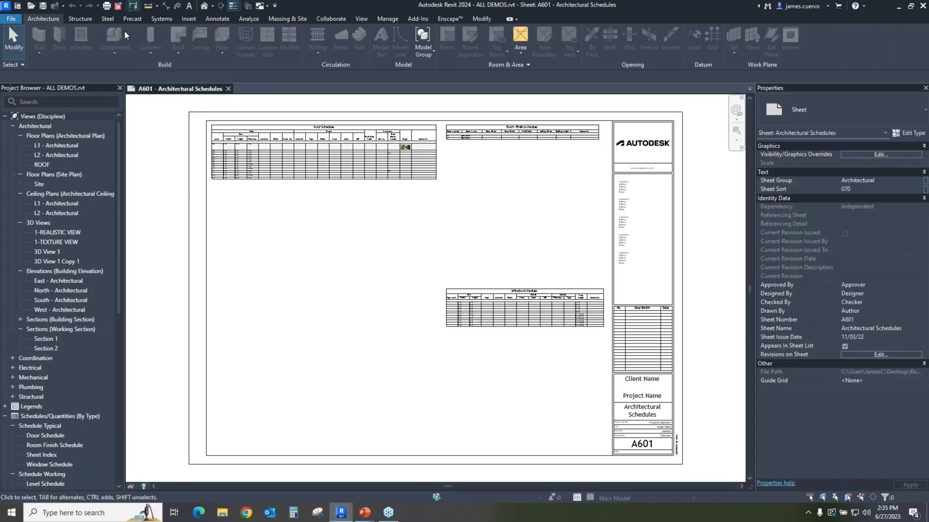
Open the default 3D view to show the whole building and its site.
click(204, 6)
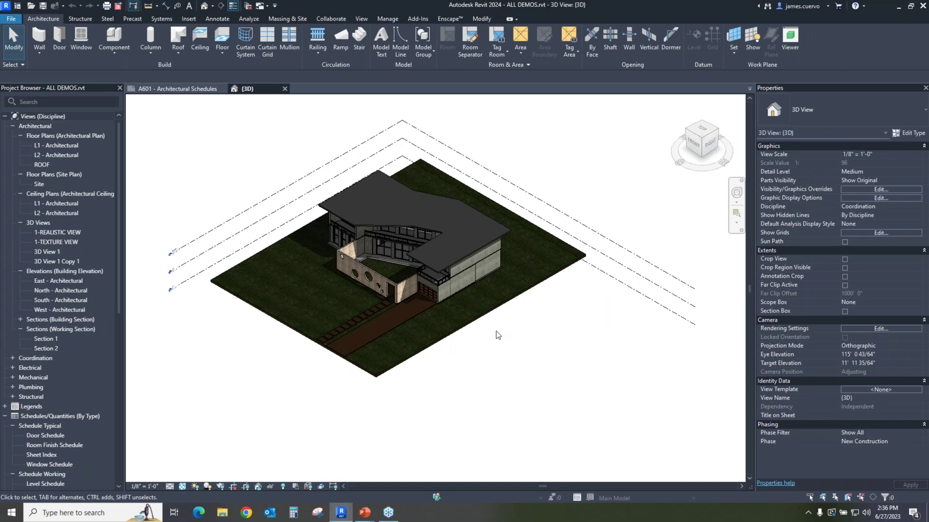
scroll(480, 320, up, 1)
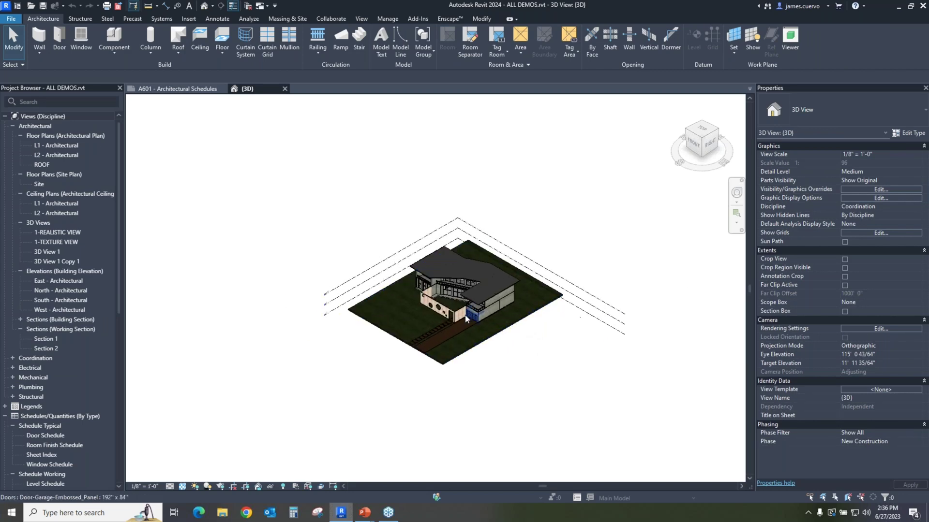
scroll(439, 298, up, 3)
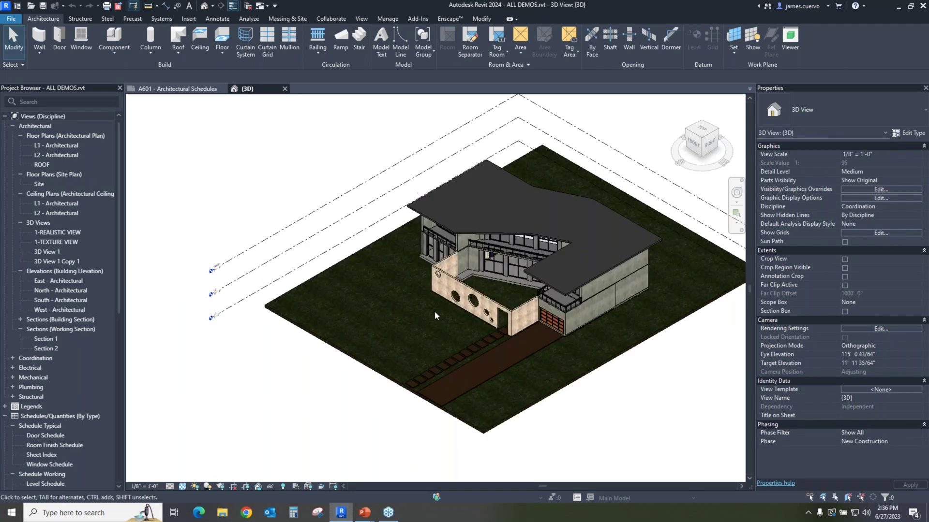
scroll(451, 304, down, 3)
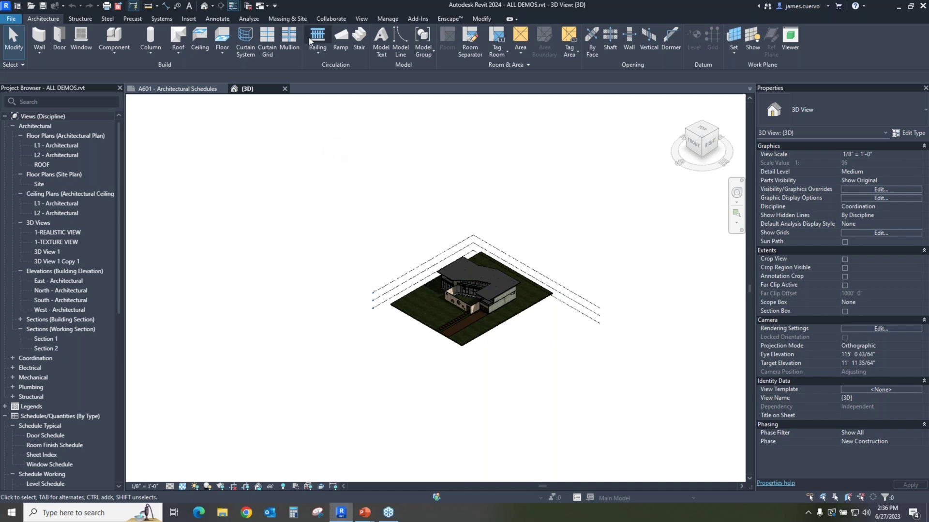
click(284, 20)
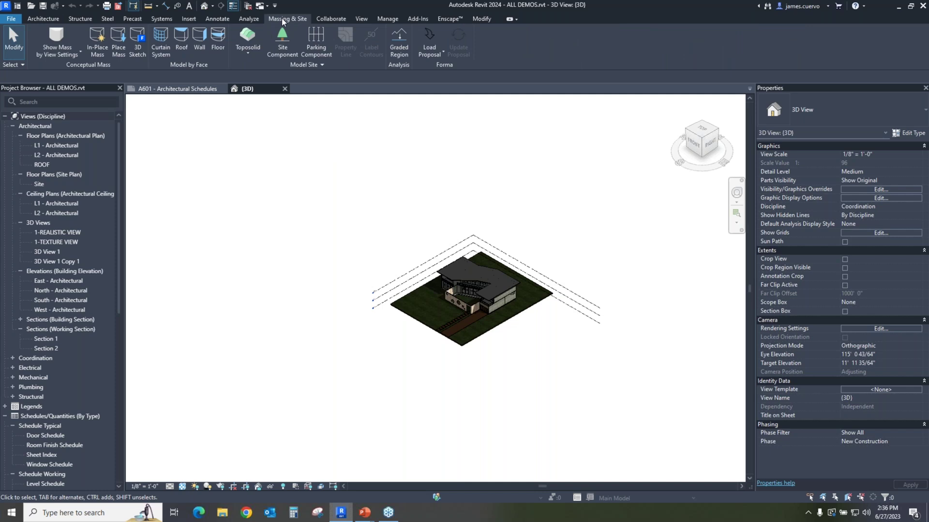
click(250, 53)
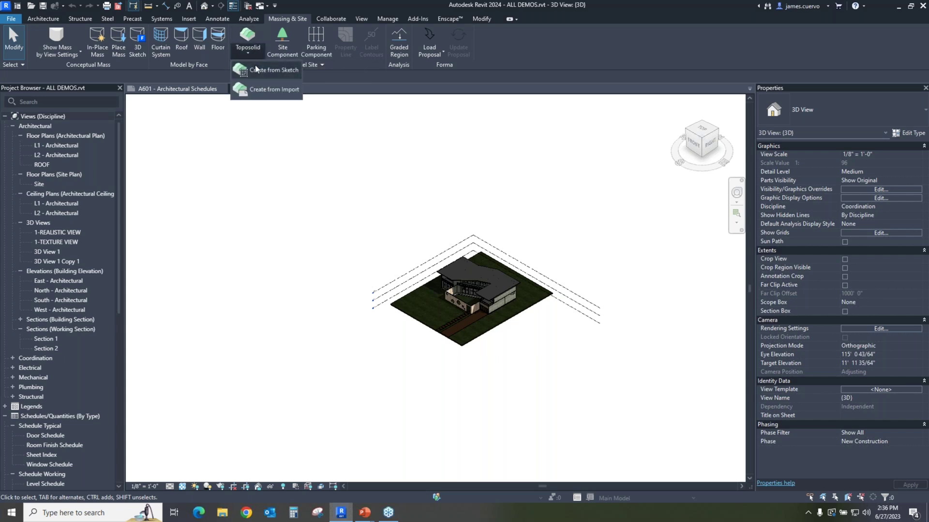
click(275, 90)
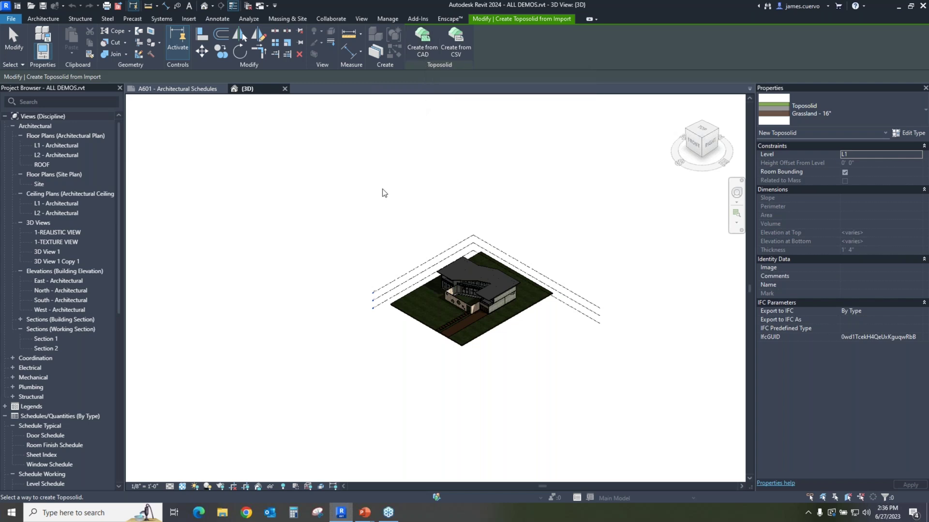
Import the CAD drawing "BUILDING AND TOPO SURFACE 2023 - Floor Plan - Site.dwg" from the desktop's Revit 2024 webinar DATA SETS folder.
click(189, 19)
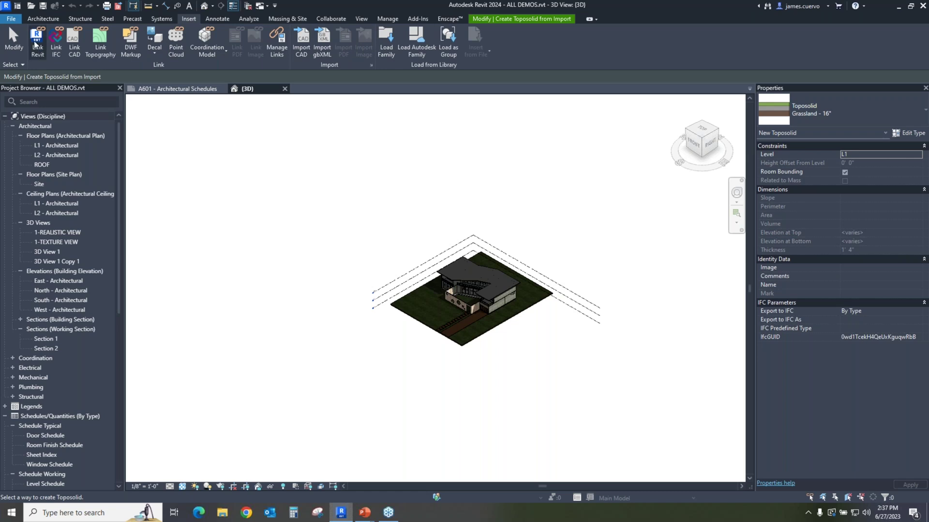
click(300, 53)
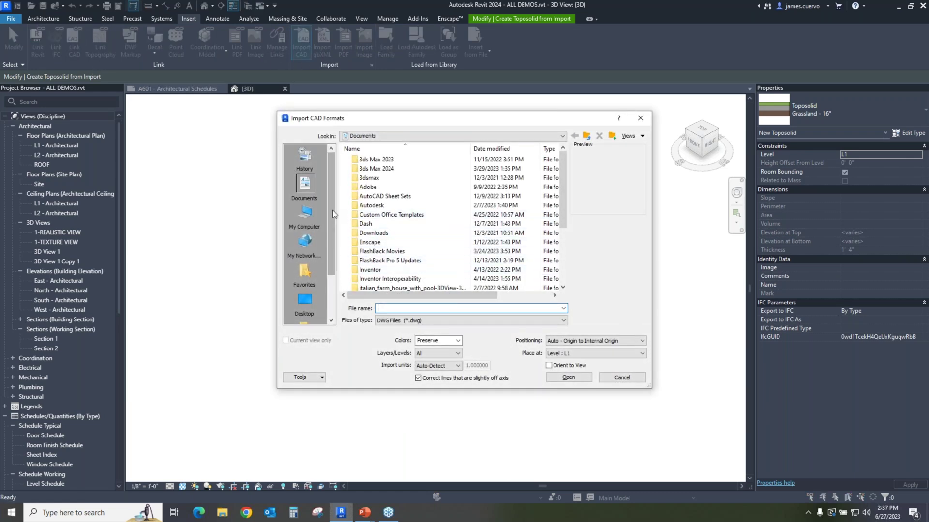
click(305, 216)
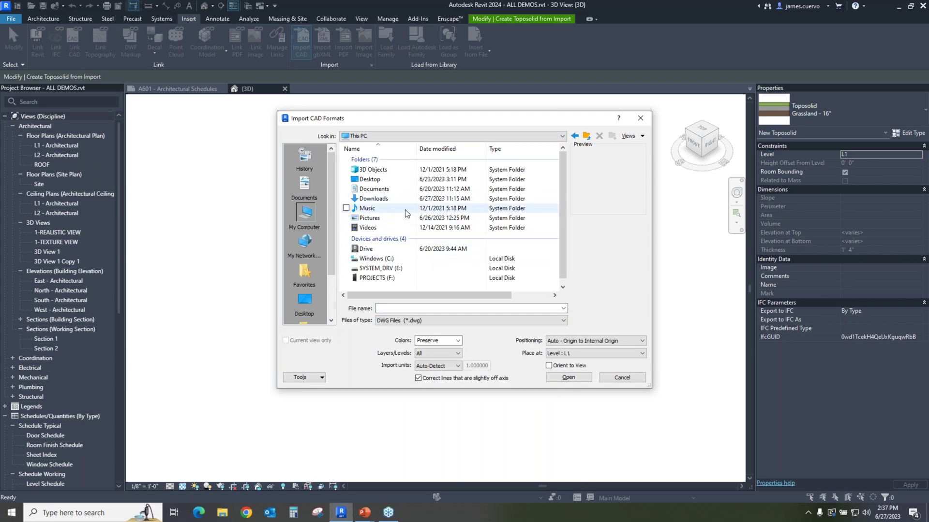
click(305, 302)
scroll(401, 260, down, 3)
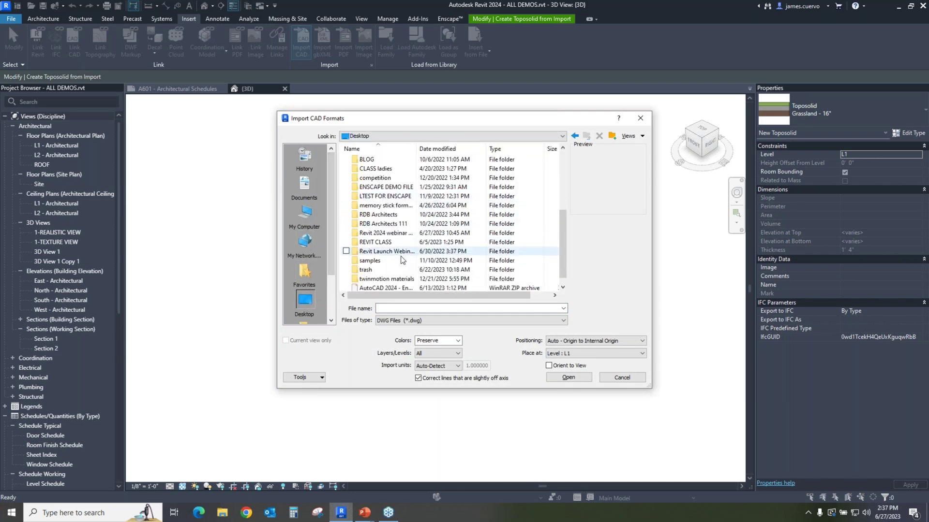
double_click(386, 233)
double_click(372, 159)
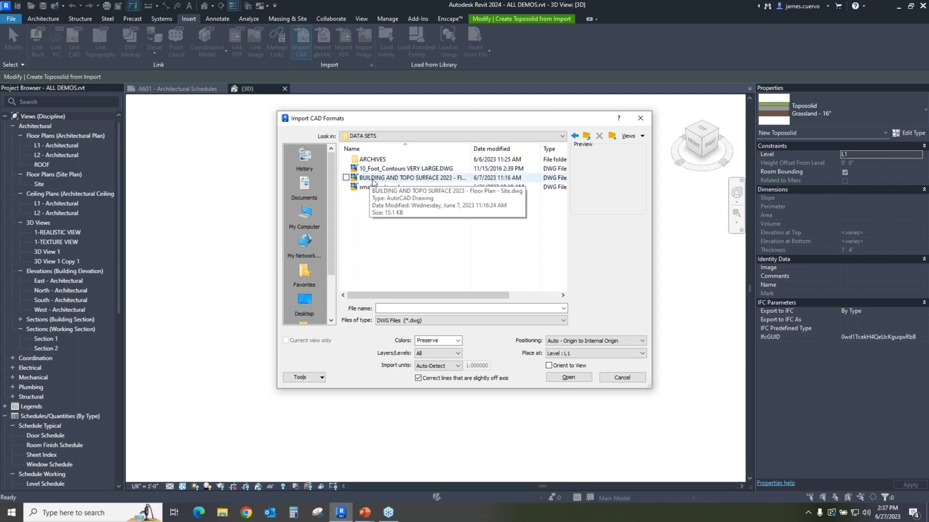
click(373, 181)
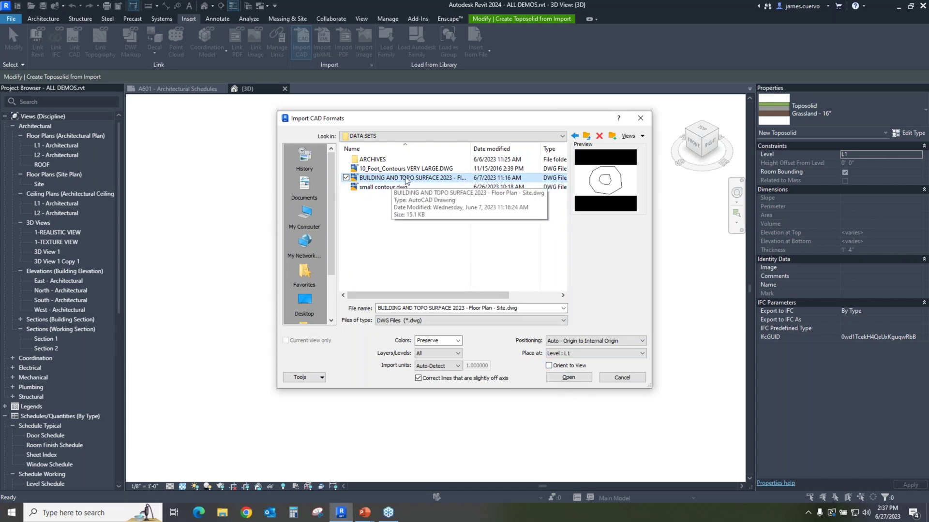
click(574, 379)
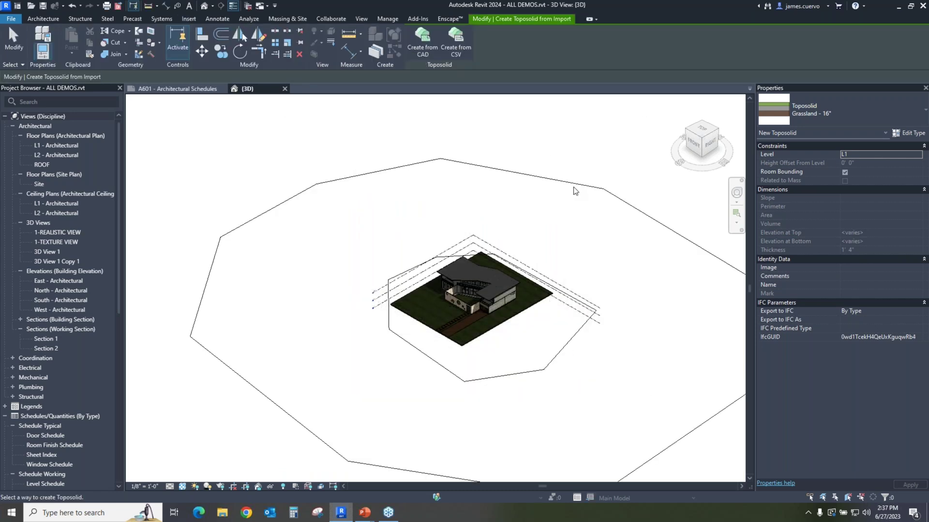
click(13, 41)
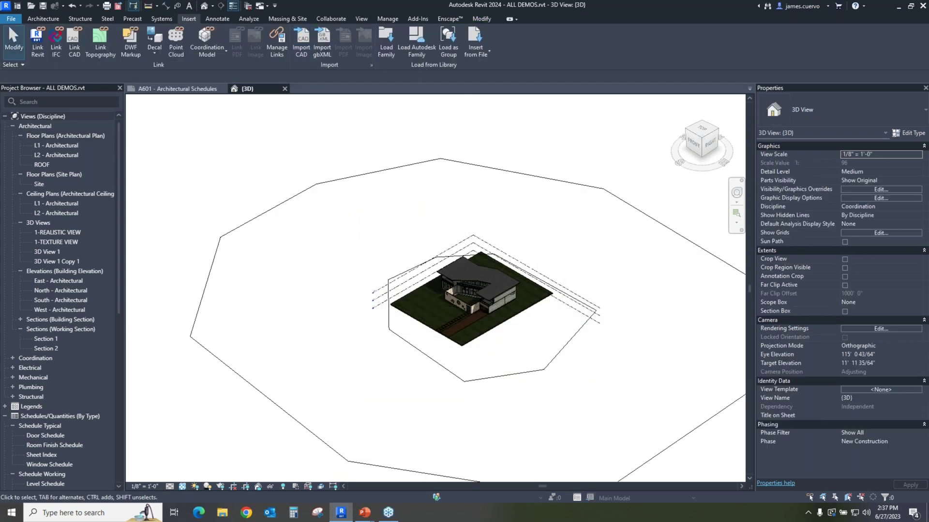
Move the imported contour drawing clear of the building and its existing site.
click(454, 163)
scroll(456, 164, down, 5)
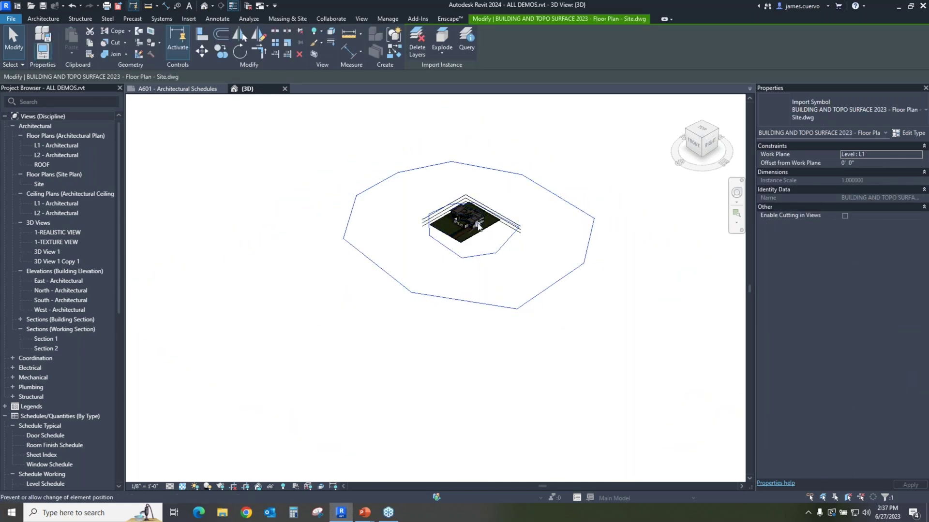
drag(540, 292, 292, 237)
scroll(299, 229, up, 2)
scroll(299, 230, down, 4)
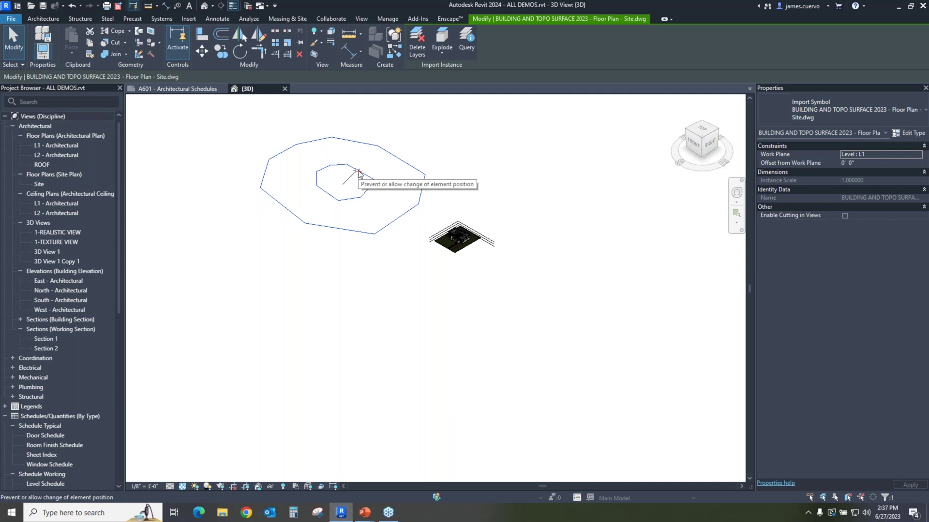
scroll(351, 177, up, 2)
scroll(356, 179, down, 1)
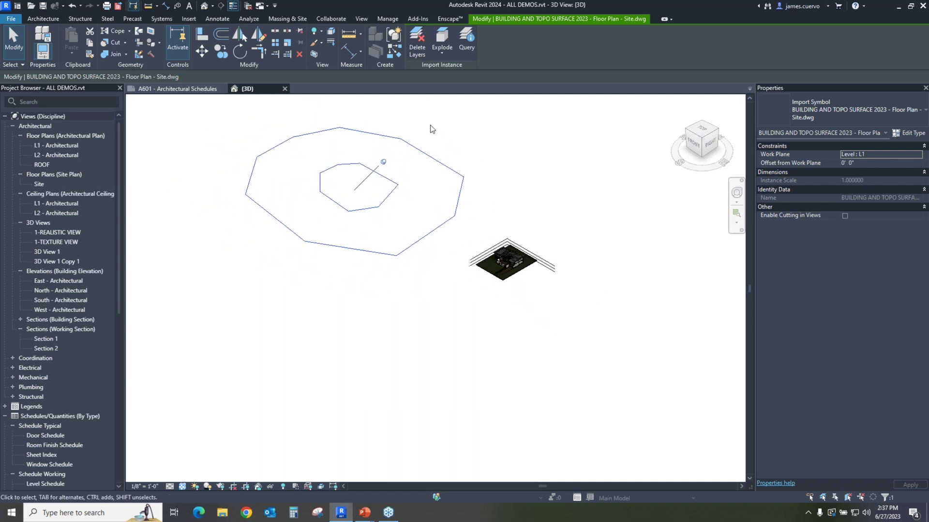
Create a toposolid from the imported contour drawing, using only layers C-TOPO and C-TOPO-MAJR and leaving out layer 0.
click(292, 19)
click(248, 52)
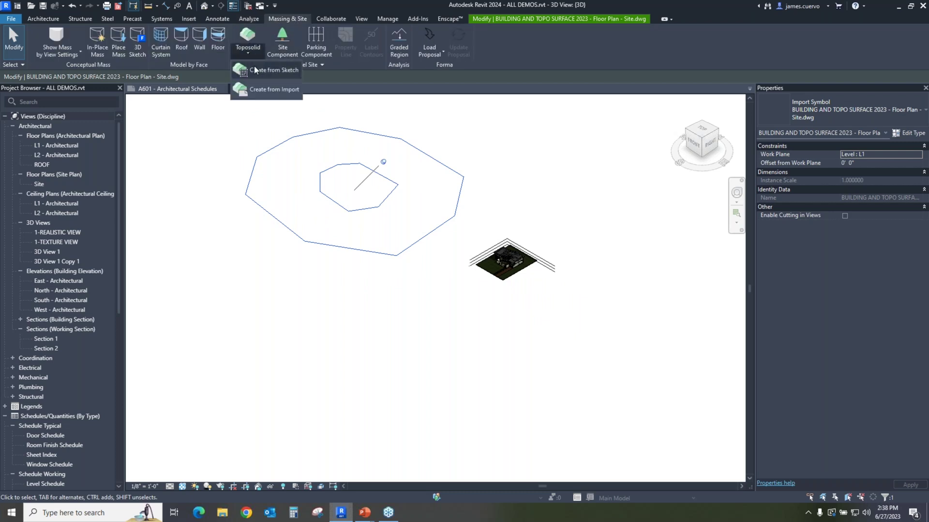
click(264, 90)
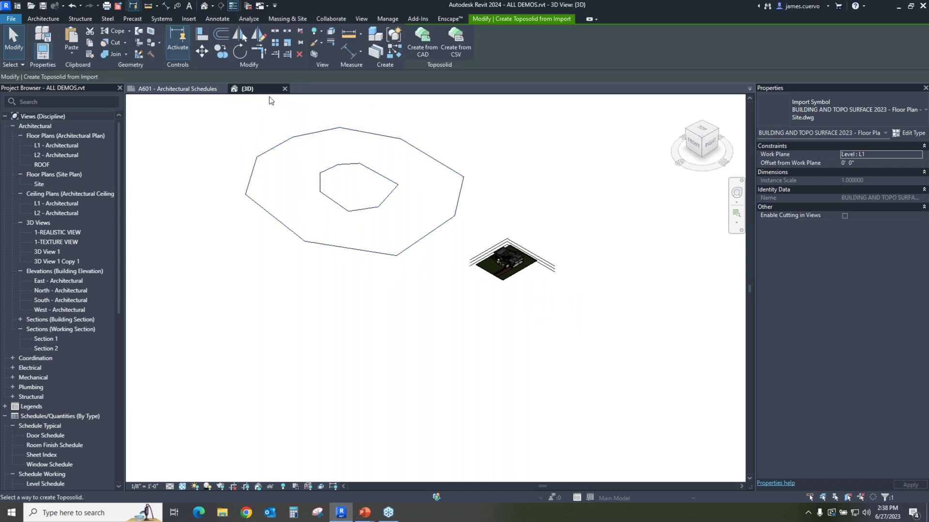
click(416, 50)
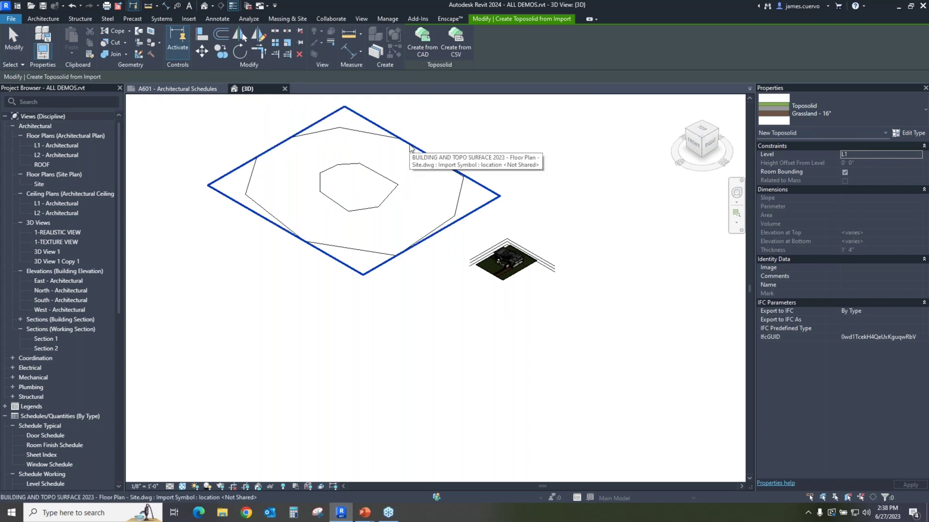
click(410, 145)
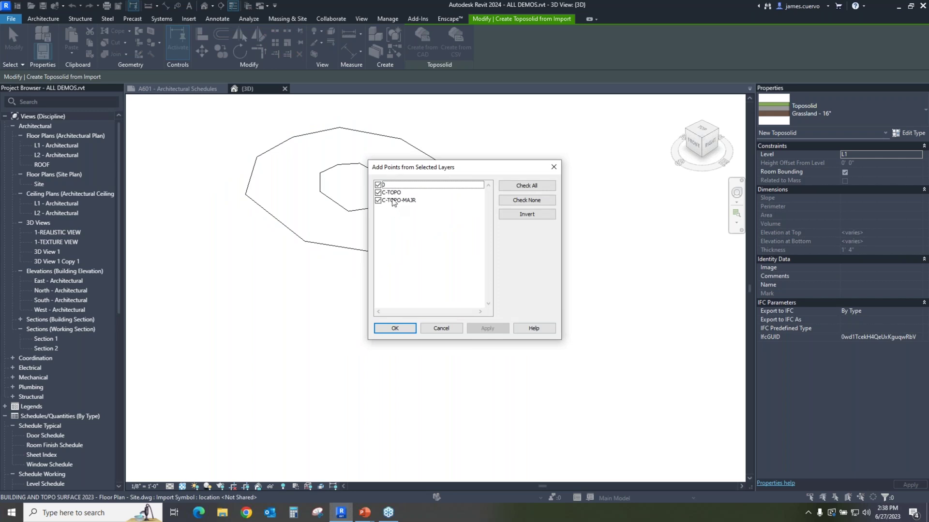
click(378, 185)
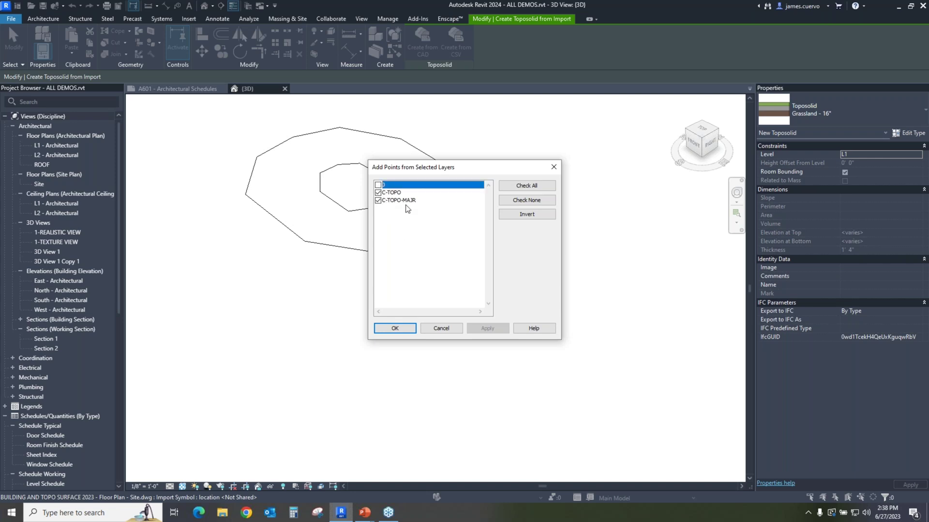
click(395, 328)
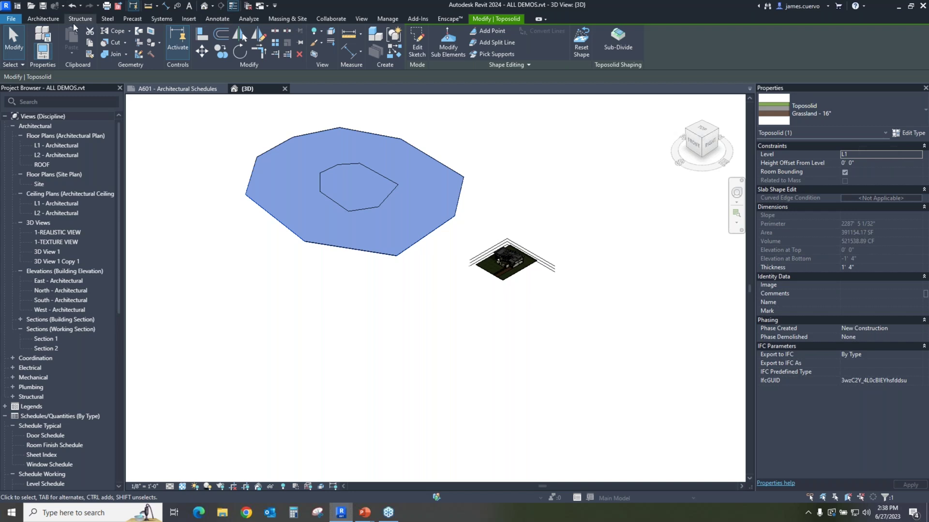
Undo the toposolid creation to inspect the imported drawing beneath it, and redo it.
click(71, 9)
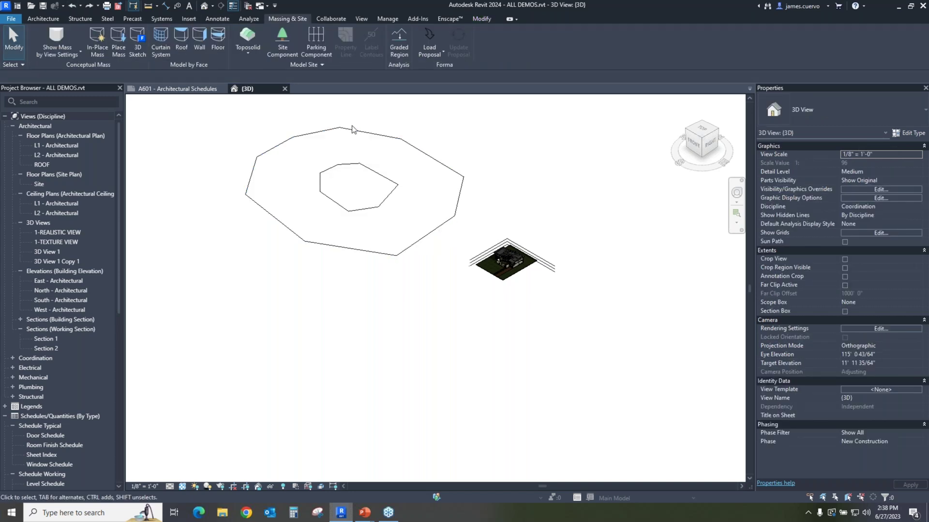
click(452, 172)
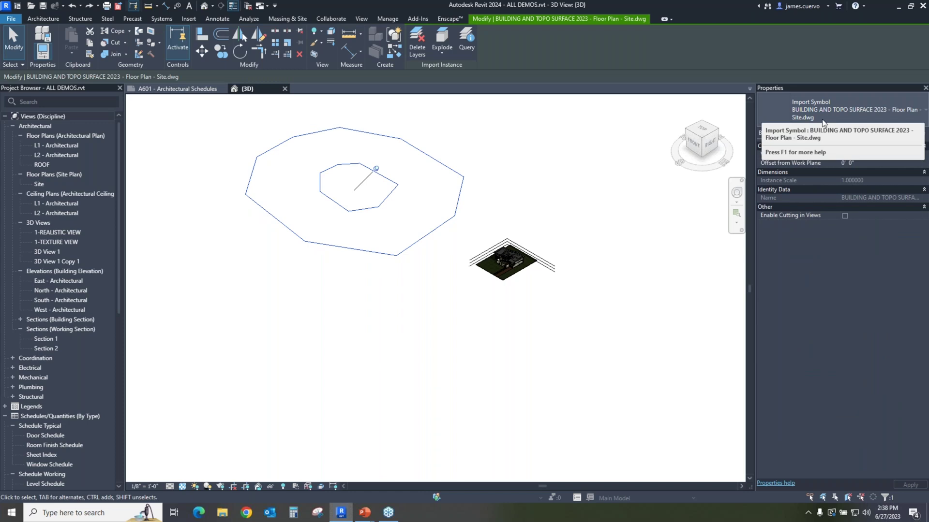
click(89, 7)
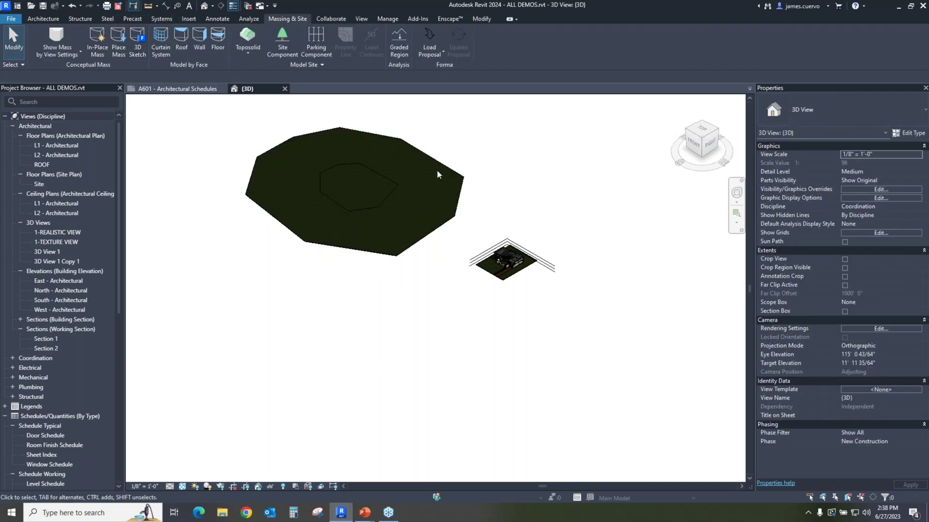
Set the Earth structure layer of the contour-based toposolid's Grassland - 16" type to a thickness of 10'.
click(448, 223)
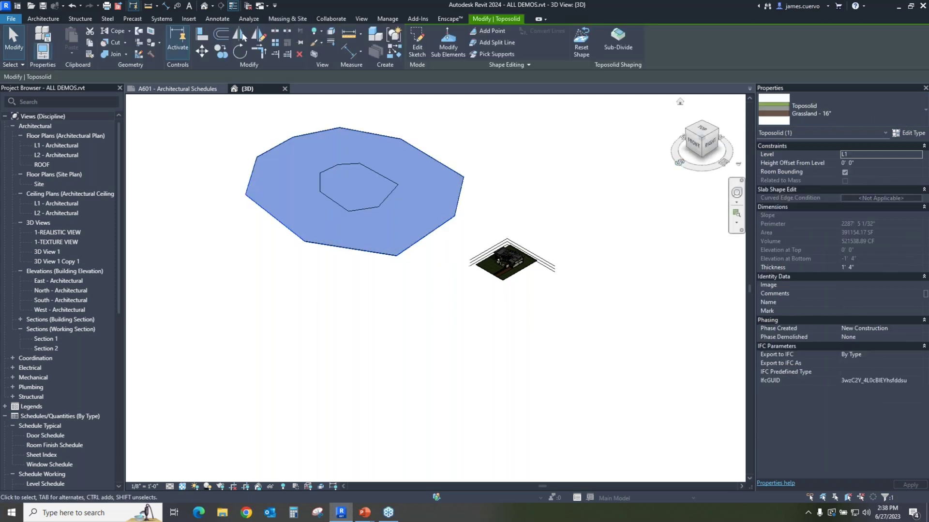
click(909, 133)
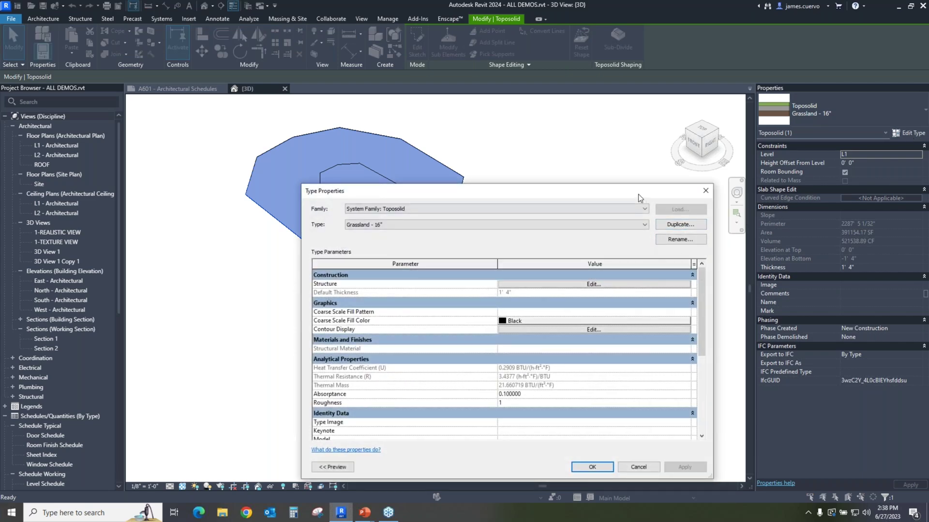
drag(638, 193, 641, 129)
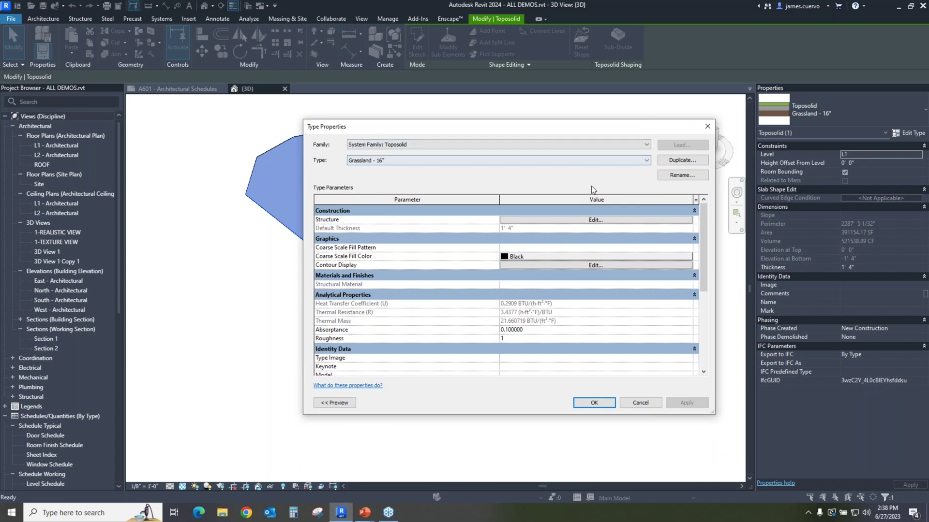
drag(649, 131, 678, 107)
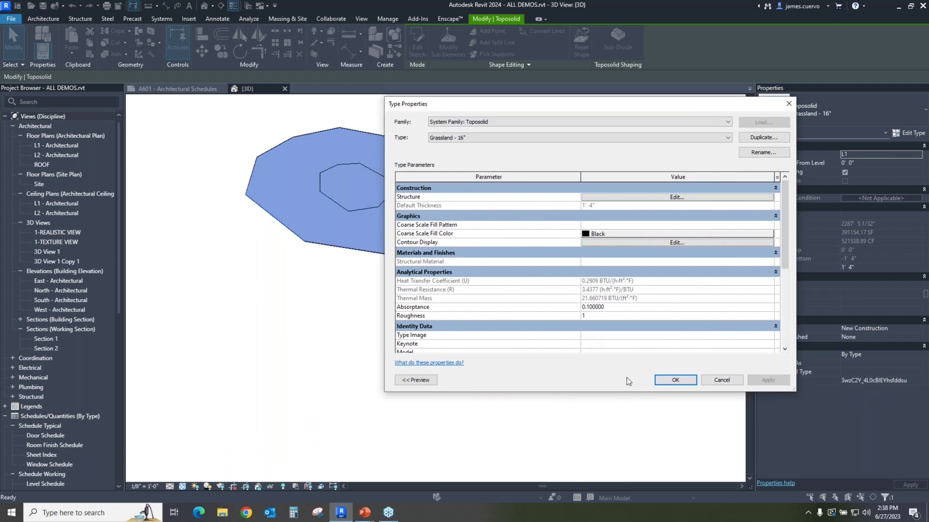
click(633, 199)
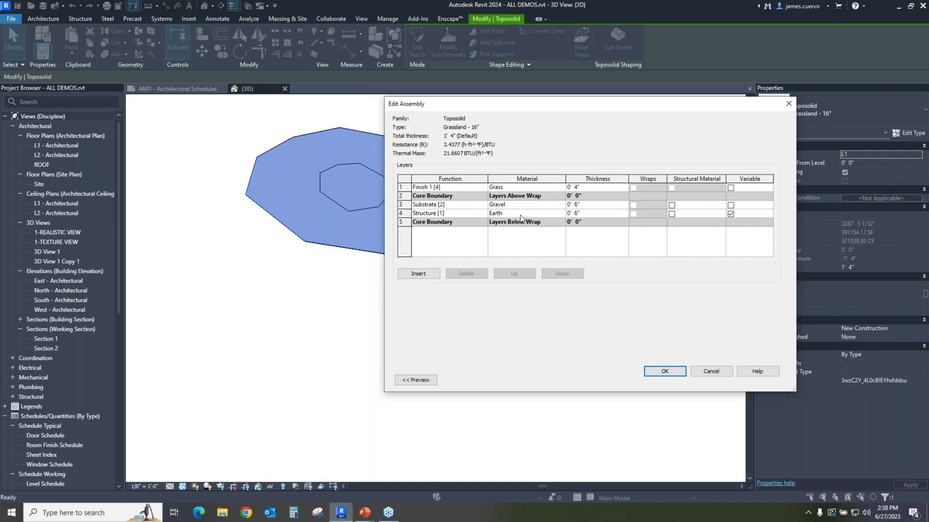
click(586, 216)
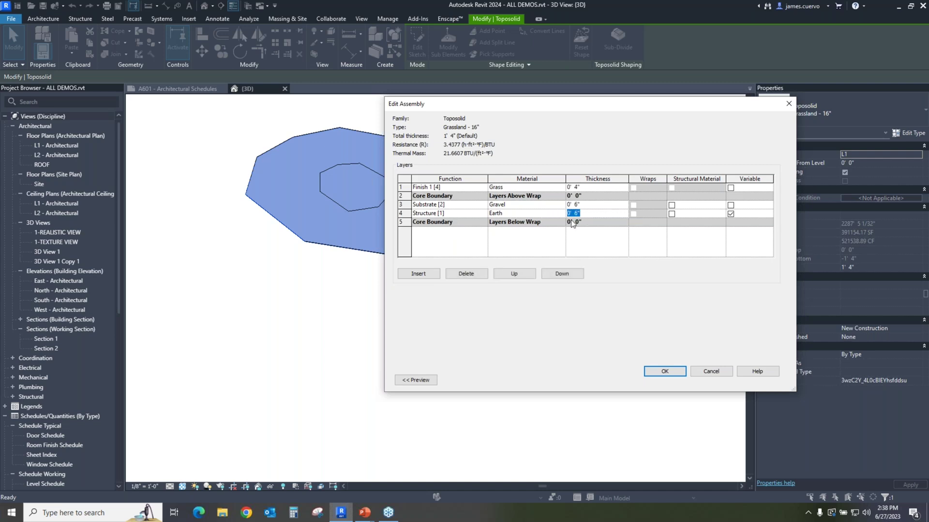
text(10)
key(Tab)
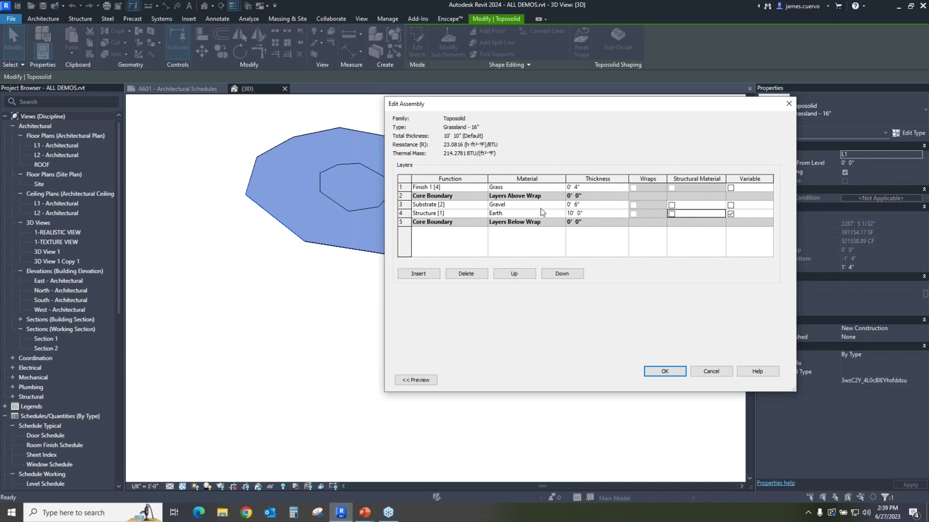
click(665, 371)
click(659, 316)
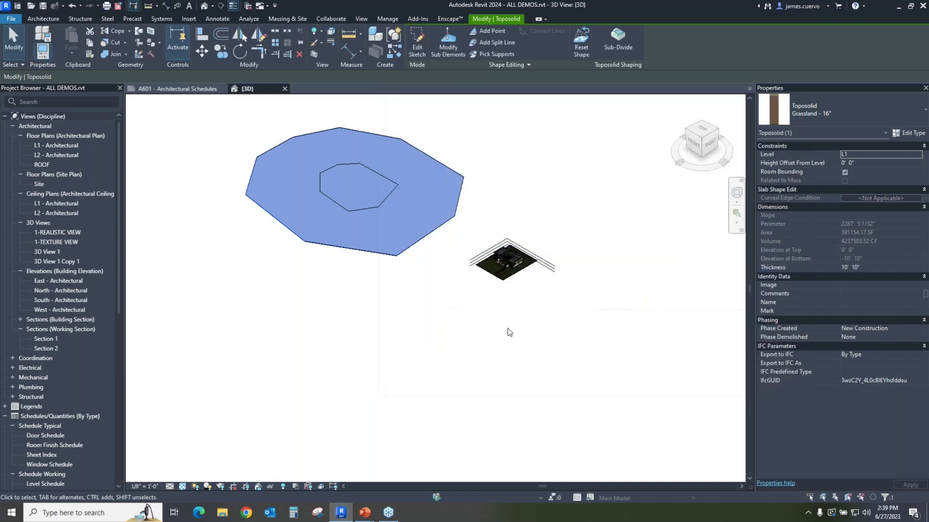
Examine the thickened edge of the toposolid up close and compare its overall size with the building's site.
scroll(400, 265, up, 3)
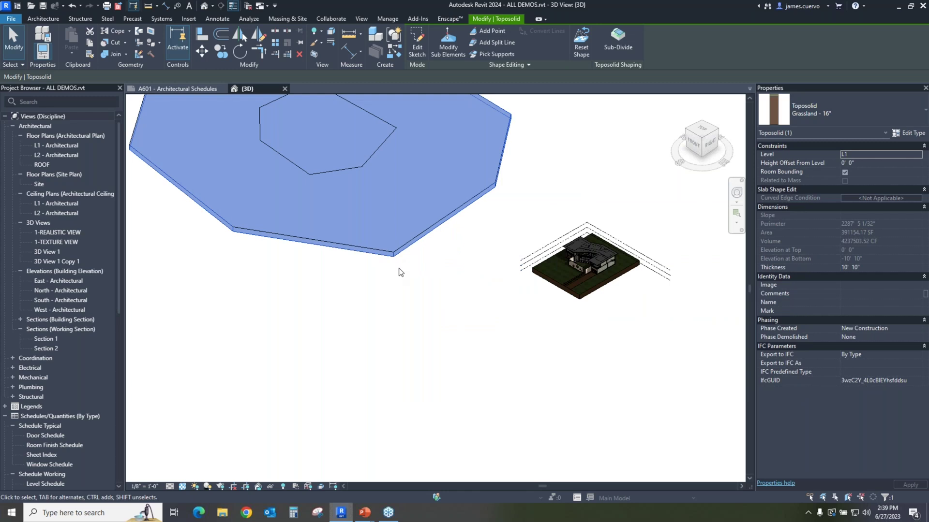
scroll(396, 261, up, 3)
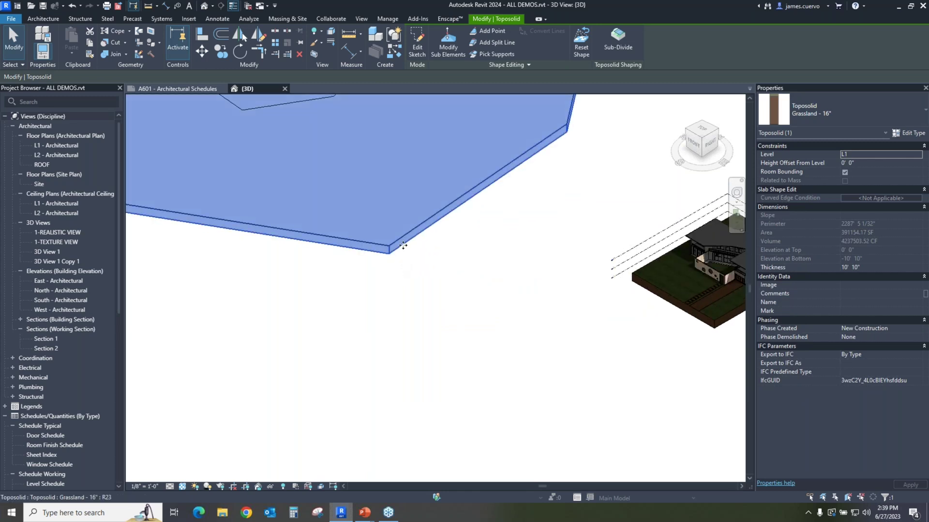
click(467, 242)
scroll(468, 243, down, 2)
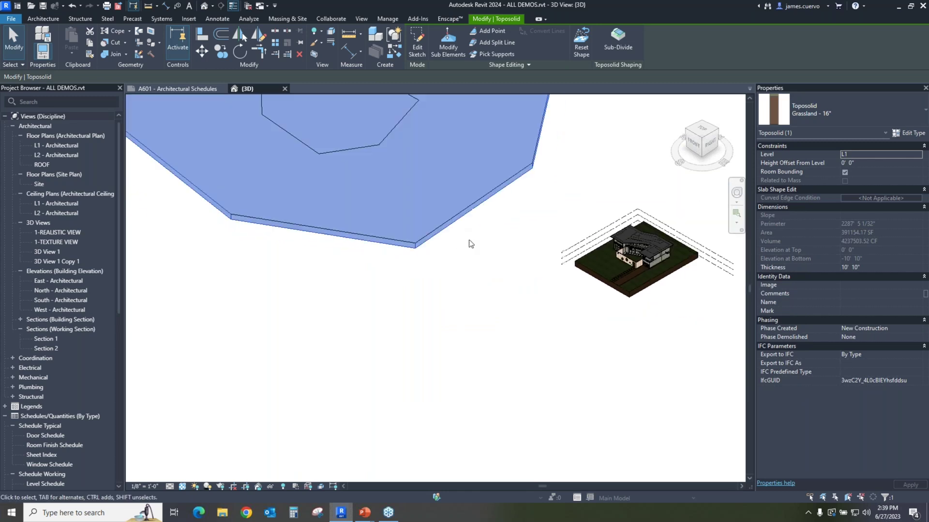
scroll(468, 243, down, 2)
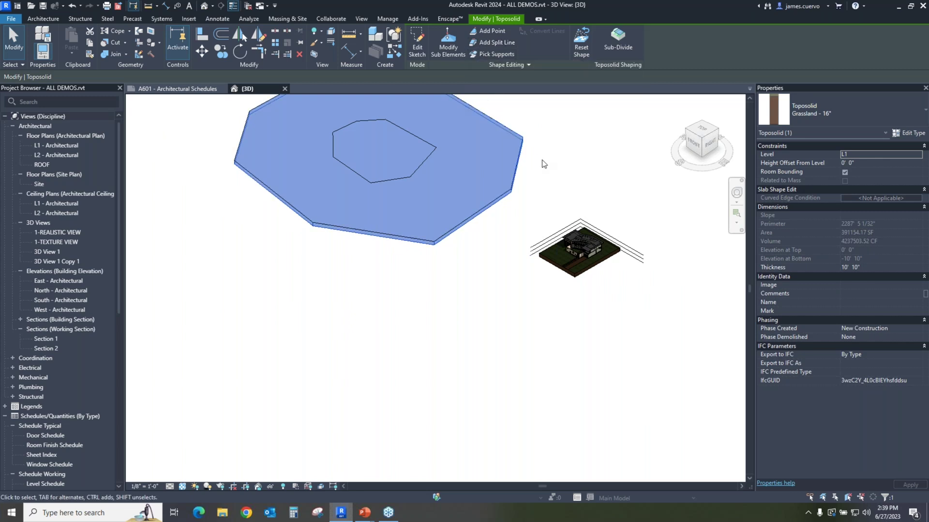
scroll(543, 161, down, 3)
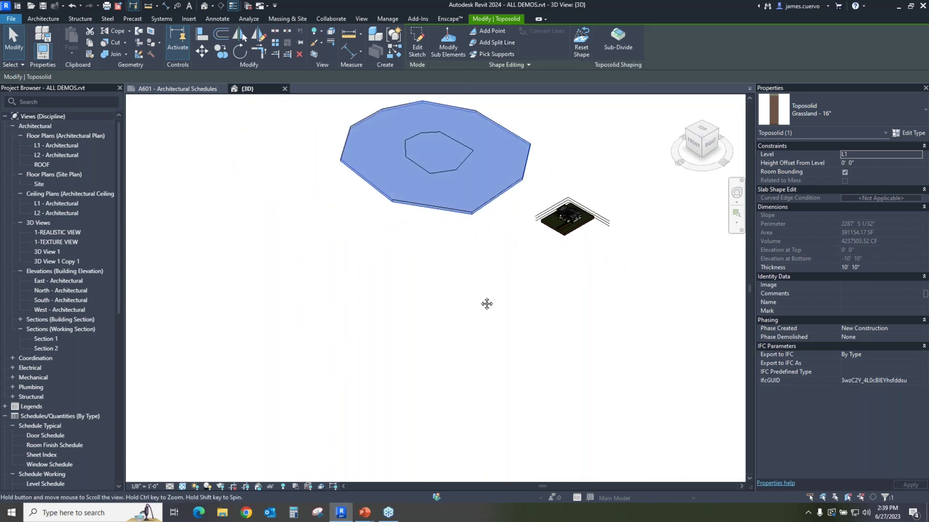
scroll(503, 224, down, 2)
middle_drag(511, 290, 462, 455)
scroll(468, 354, up, 3)
scroll(467, 353, up, 1)
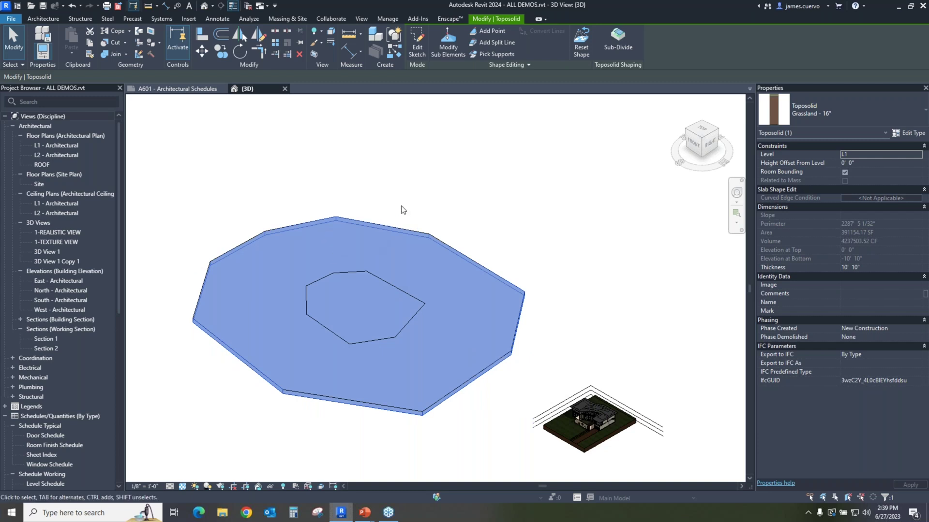
Add a ring of nine shape points between the toposolid's inner contour and outer boundary, offset 5' from the surface.
click(486, 32)
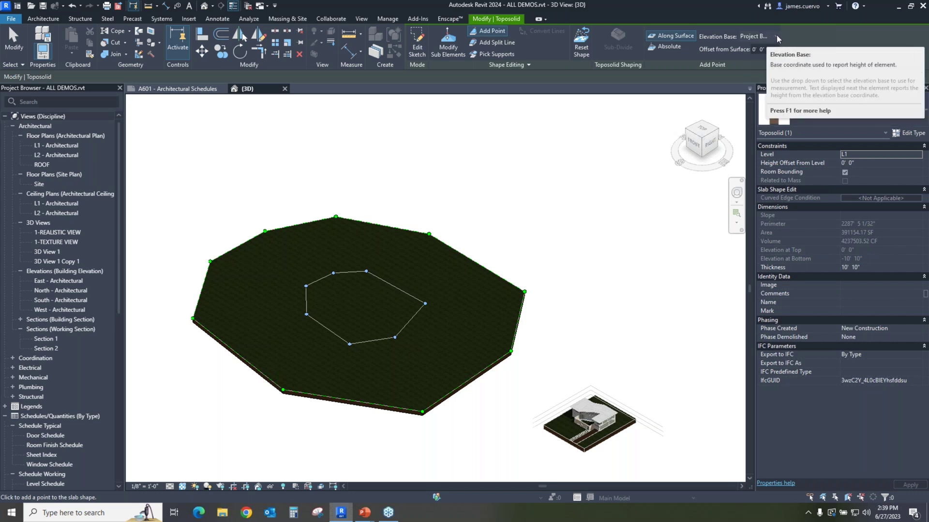
click(777, 36)
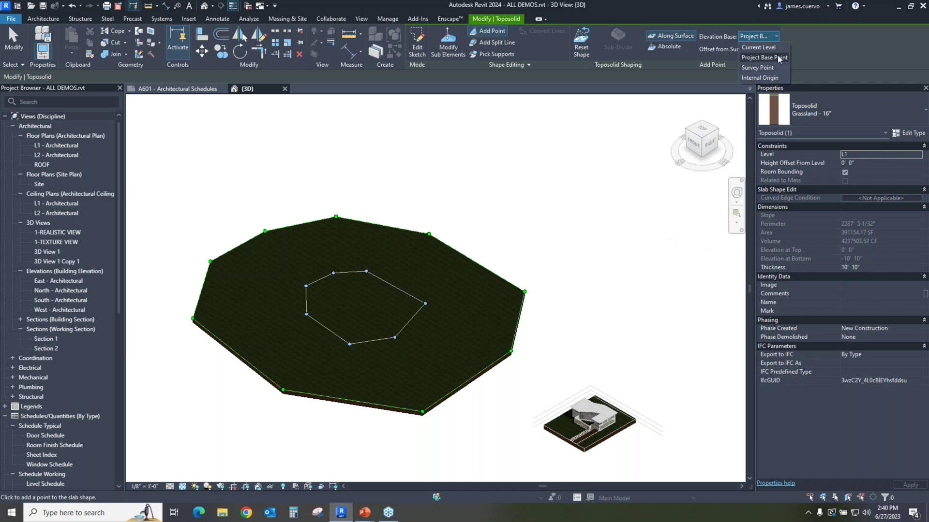
click(798, 31)
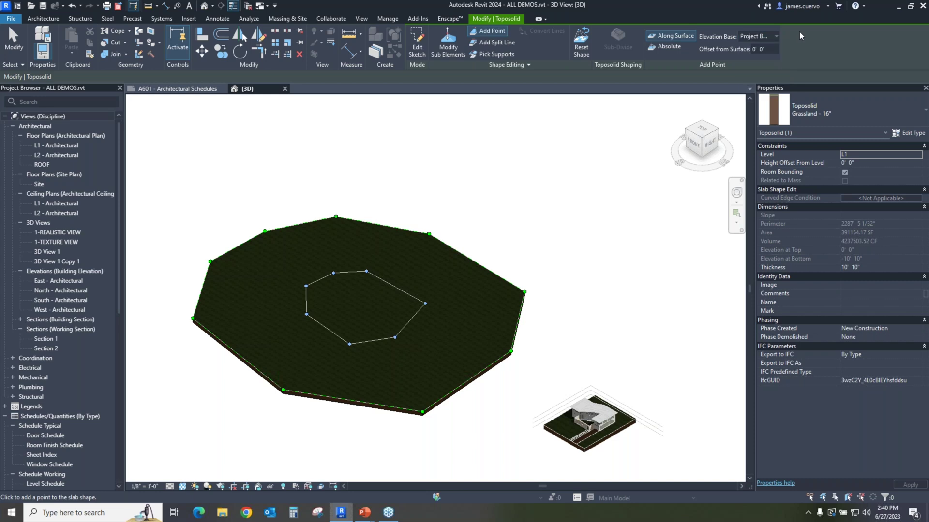
click(759, 49)
text(5)
key(Return)
click(334, 239)
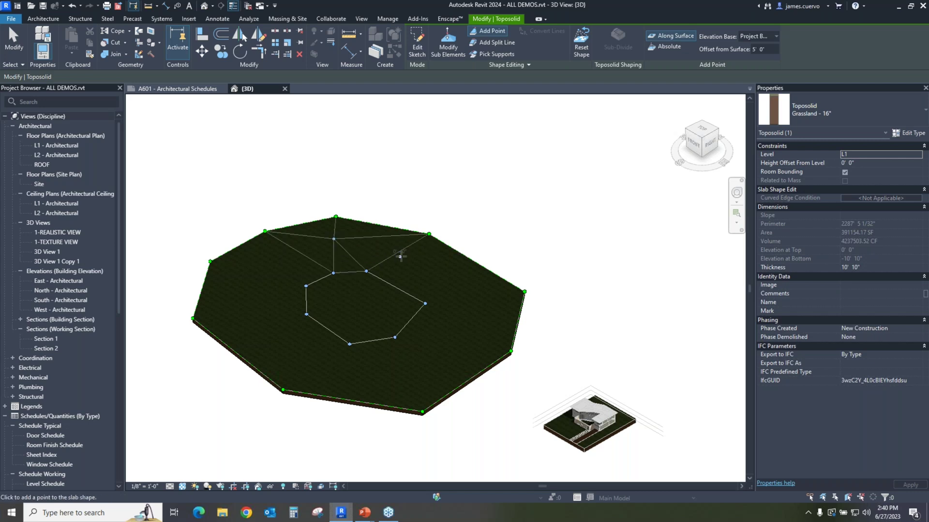
click(408, 249)
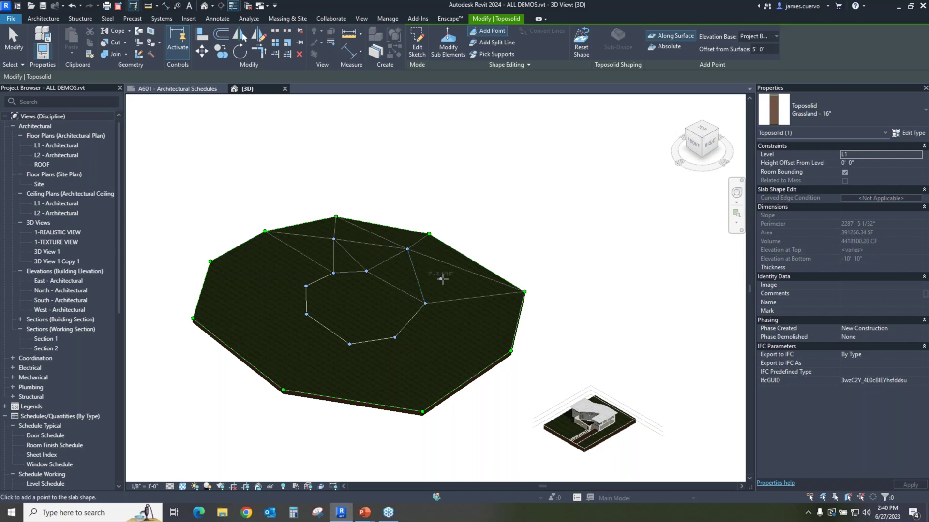
click(445, 274)
click(474, 319)
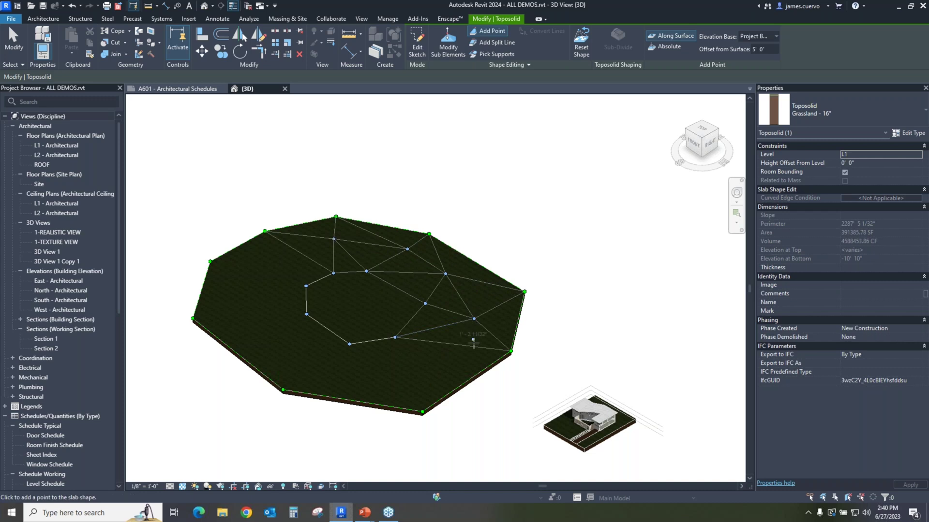
click(454, 361)
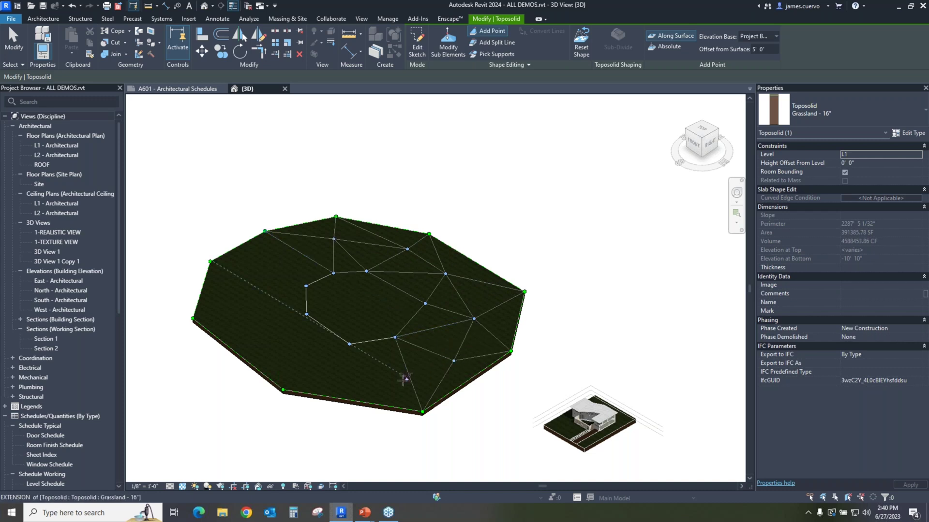
click(362, 372)
click(289, 353)
click(239, 301)
click(254, 253)
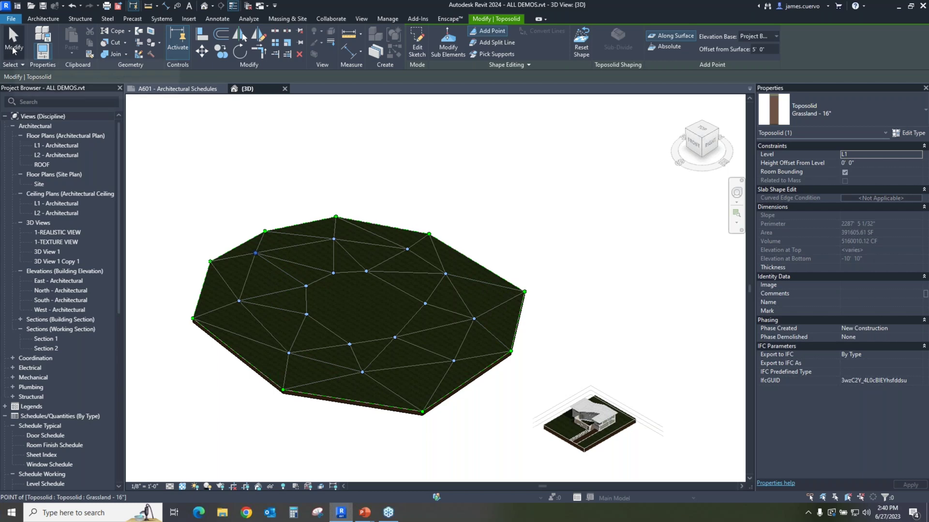
click(13, 43)
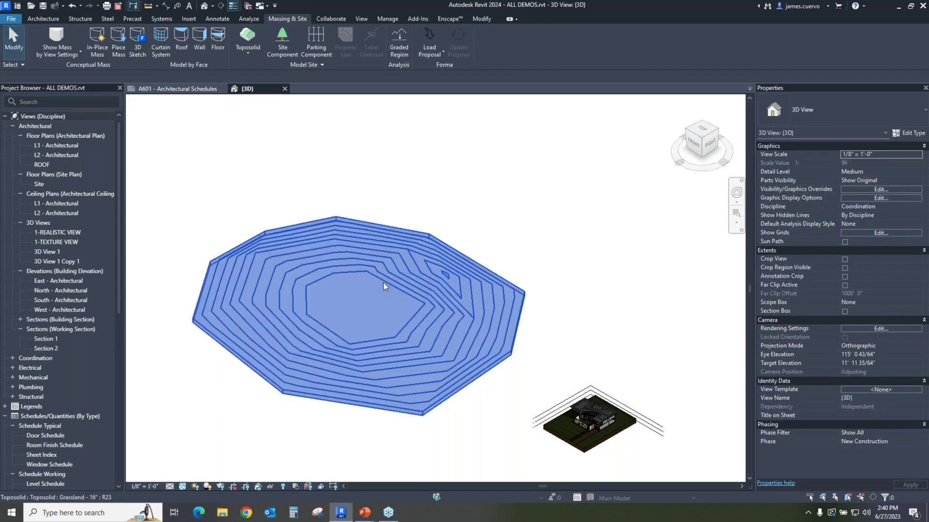
Review the contour display intervals and the layer structure of the reshaped toposolid's type.
click(384, 283)
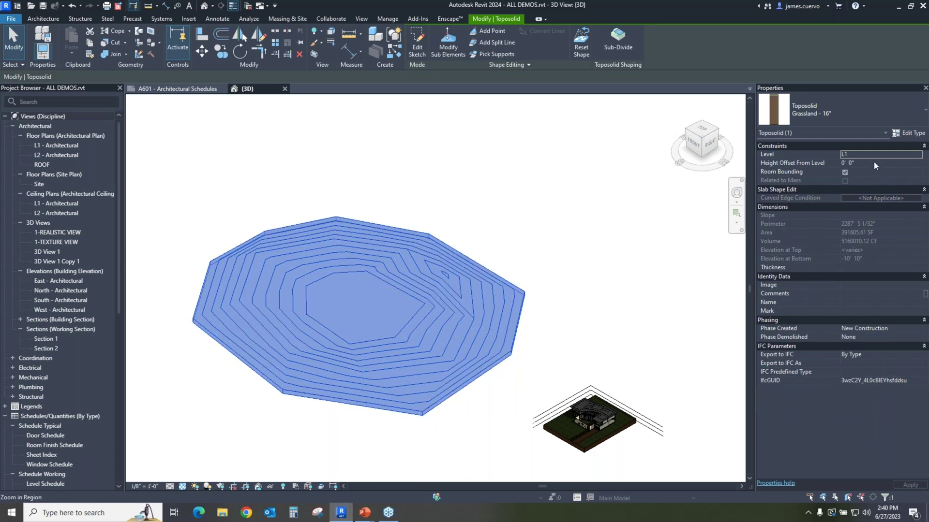
click(914, 135)
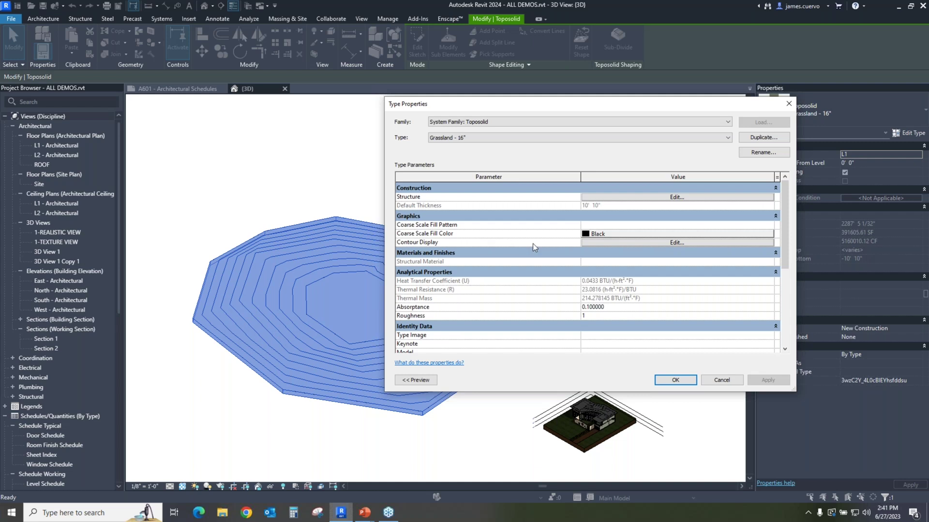
click(613, 243)
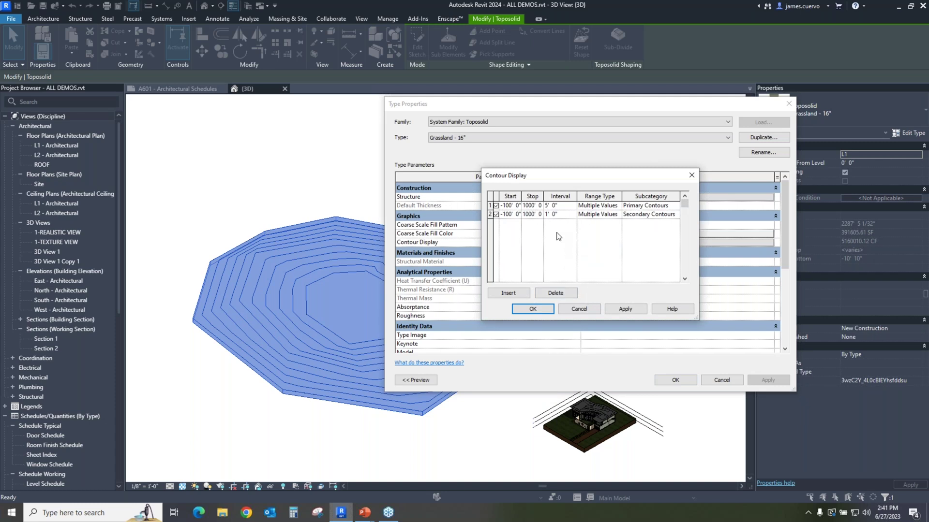
click(584, 310)
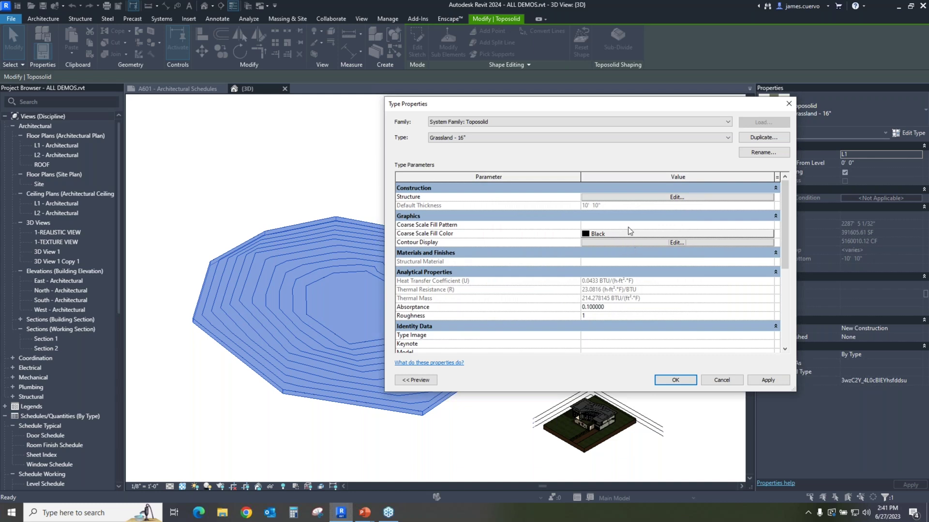
click(626, 198)
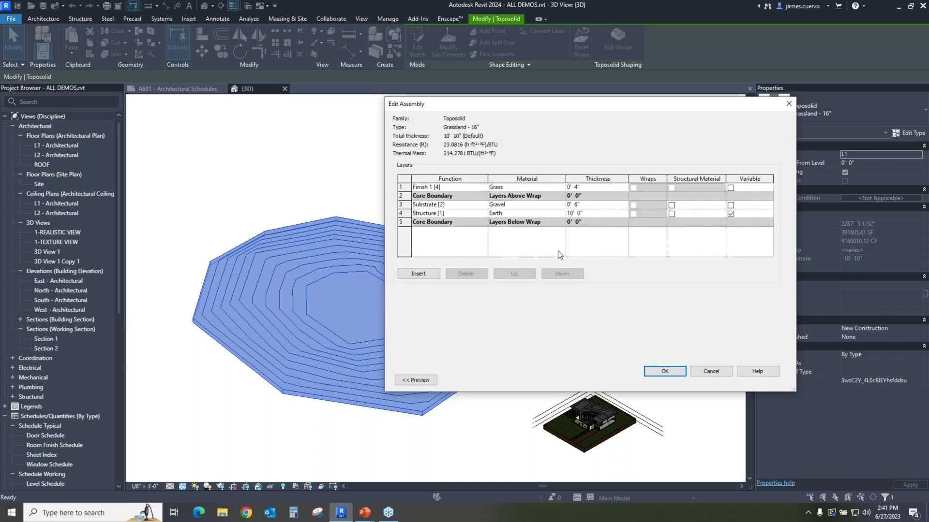
click(709, 374)
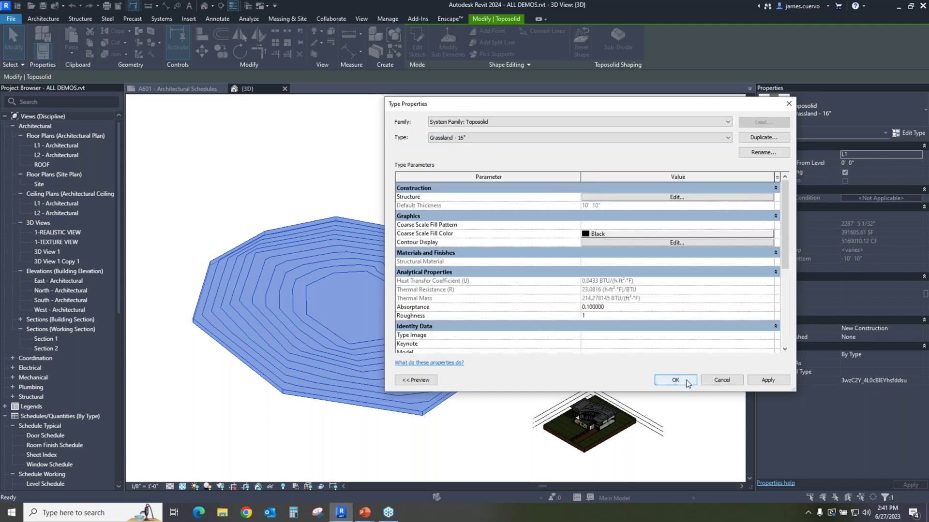
click(687, 382)
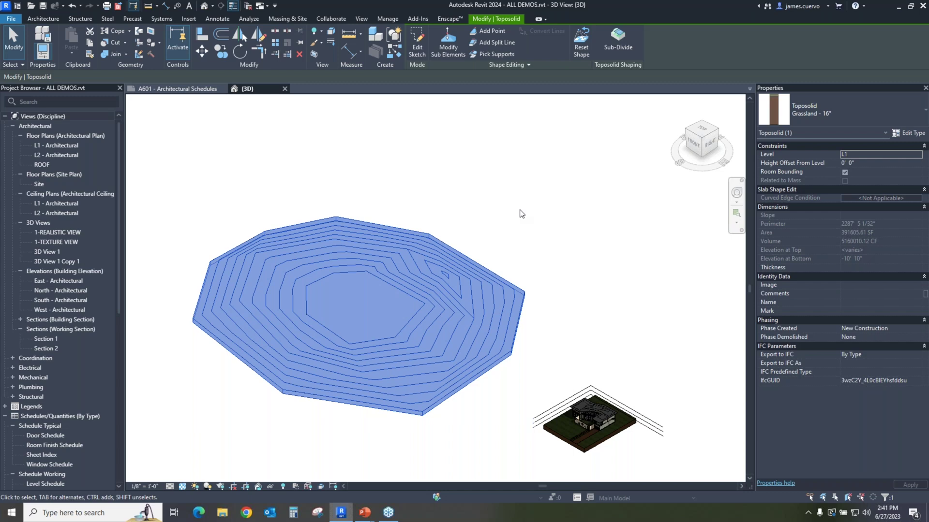
Cut a hexagonal opening in the toposolid by sketching a six-sided circumscribed polygon between its inner contour and outer boundary.
click(417, 51)
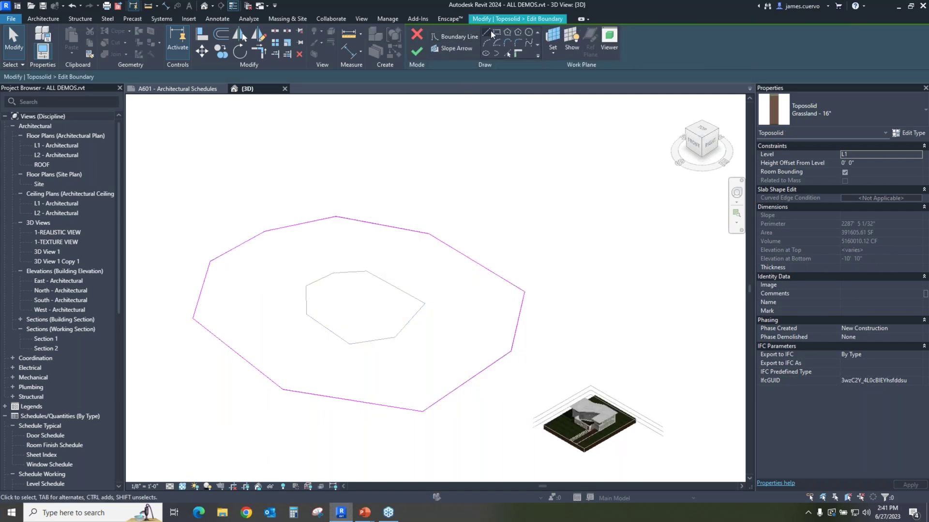
click(519, 32)
click(418, 269)
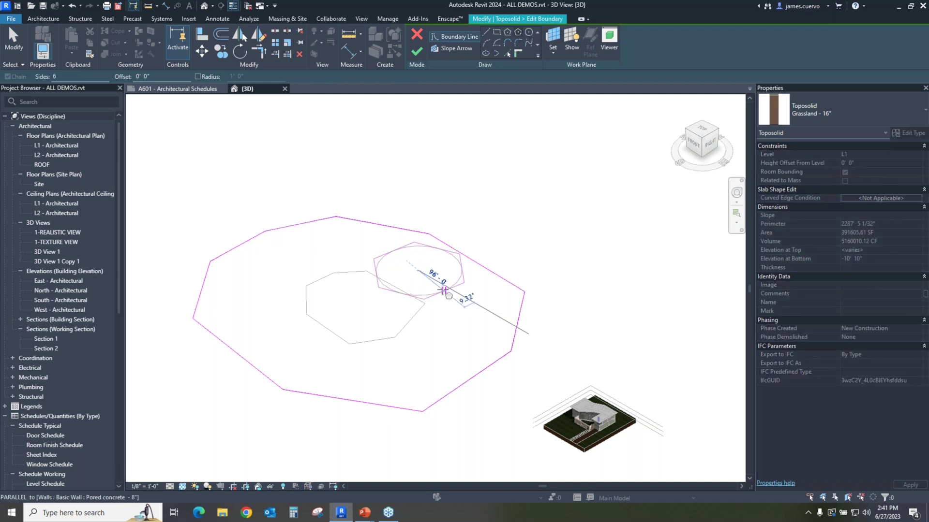
click(440, 274)
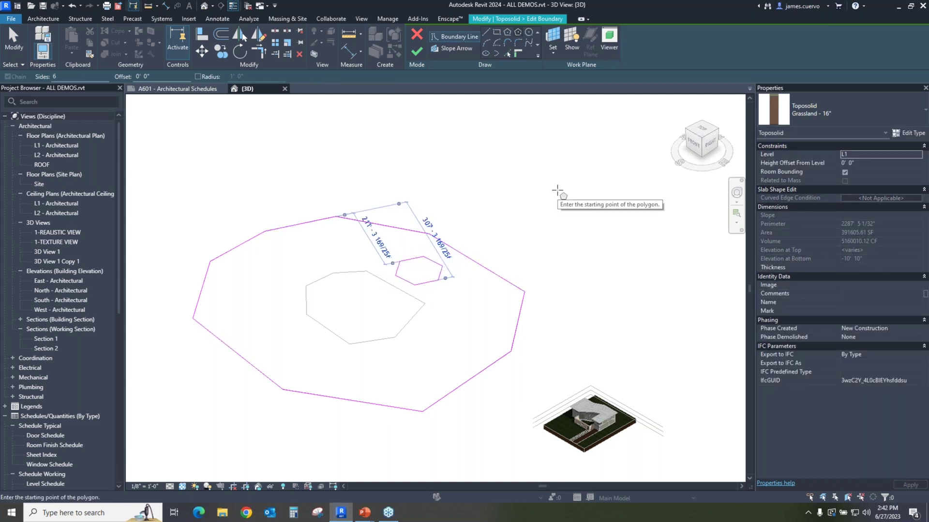
click(417, 52)
scroll(425, 291, up, 3)
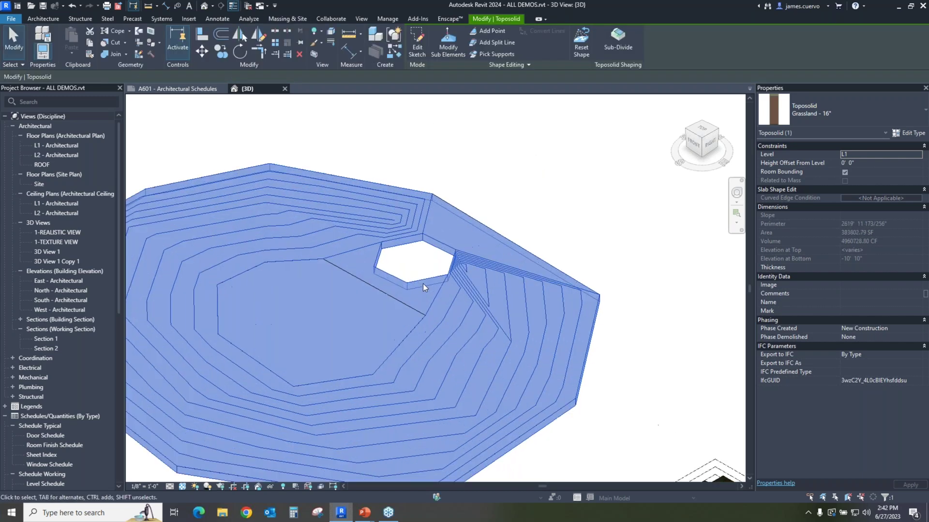
click(650, 225)
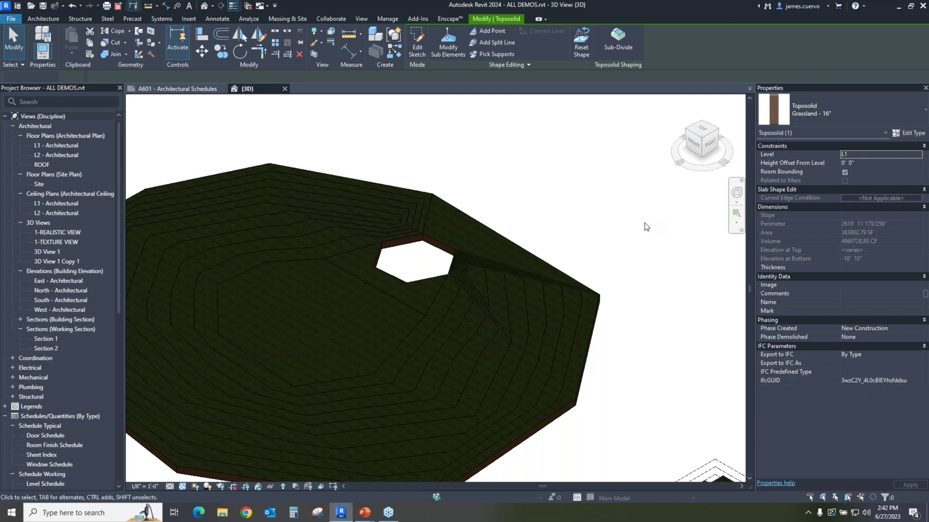
Set the 3D view's visual style to Consistent Colors for the toposolid with the hexagonal opening.
scroll(436, 346, down, 2)
scroll(422, 344, down, 1)
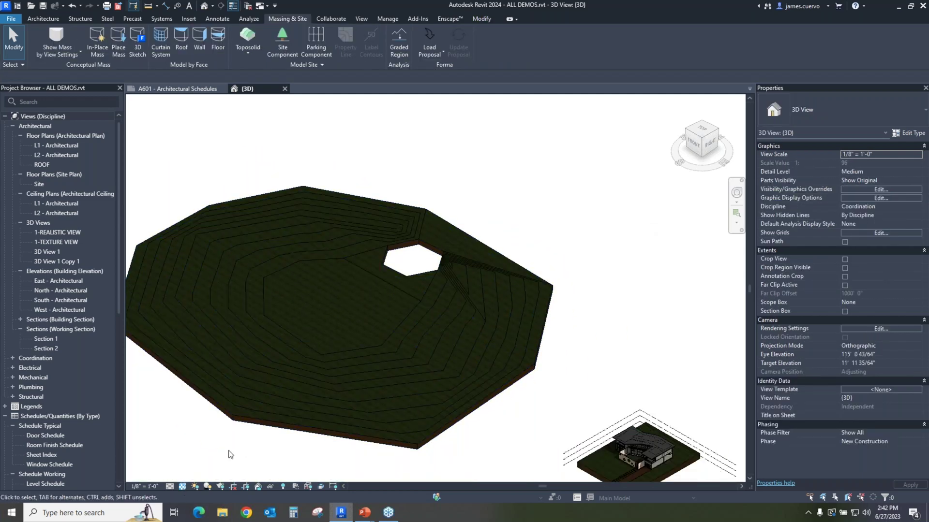
scroll(411, 269, up, 2)
scroll(420, 268, up, 2)
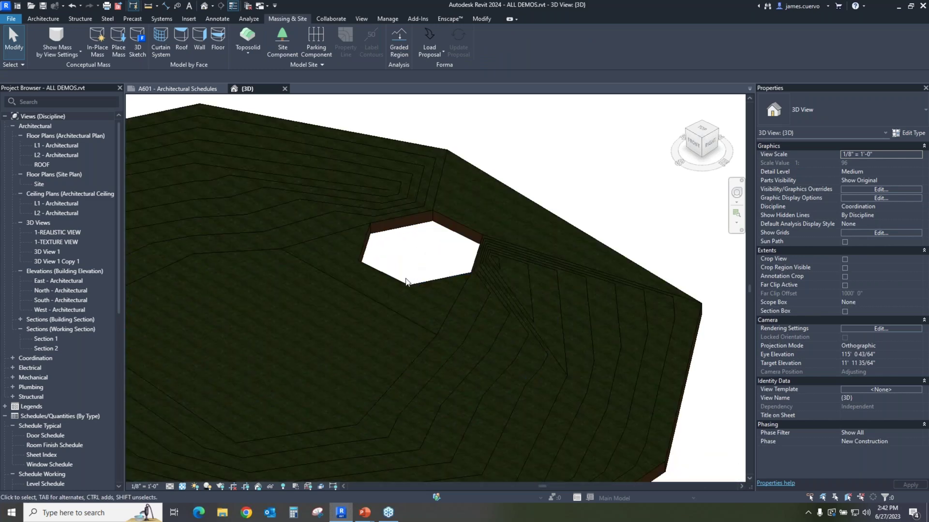
scroll(421, 183, down, 5)
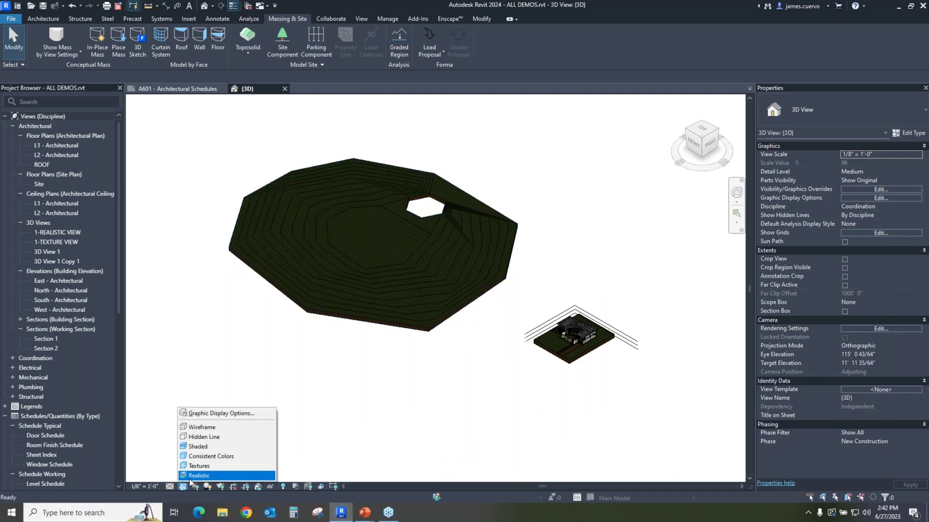
click(190, 457)
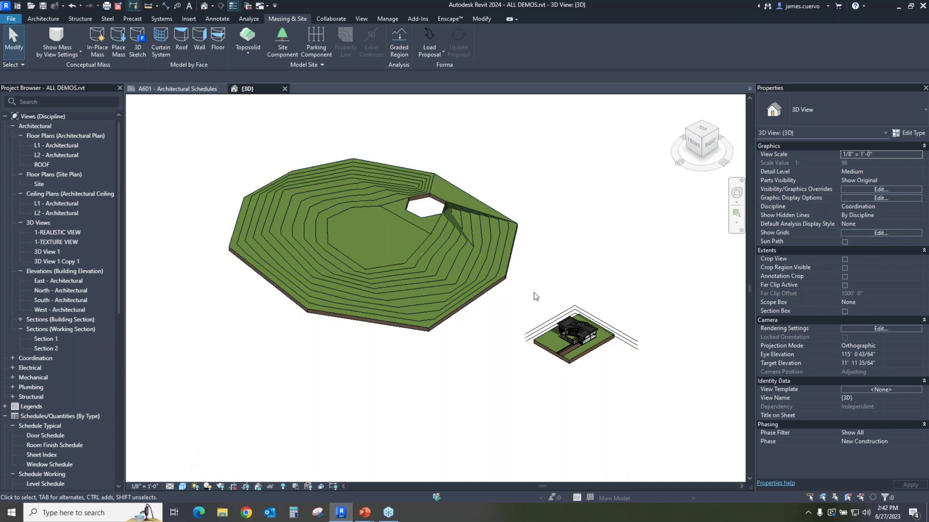
Start an in-place model component in the Toposolid category with the name Toposolid 1.
scroll(463, 217, up, 2)
scroll(398, 242, down, 1)
scroll(401, 239, up, 1)
scroll(547, 239, down, 1)
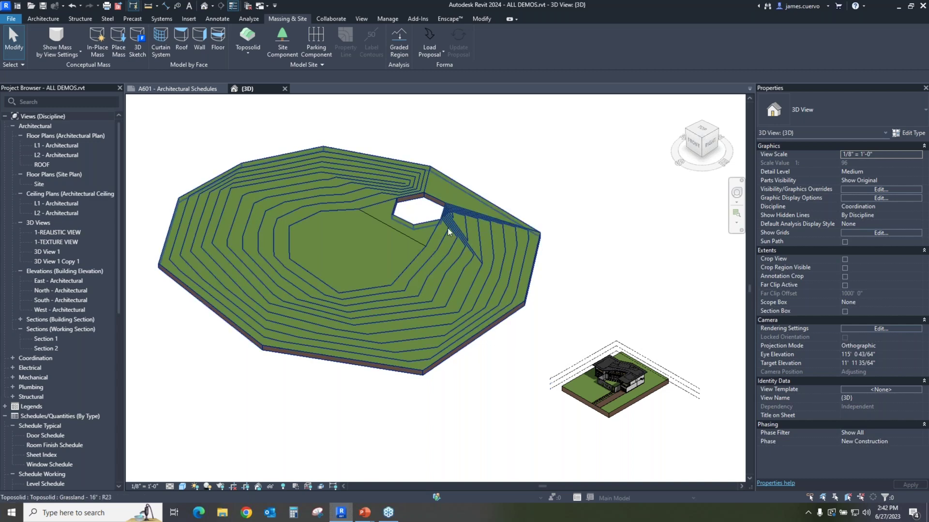
click(38, 19)
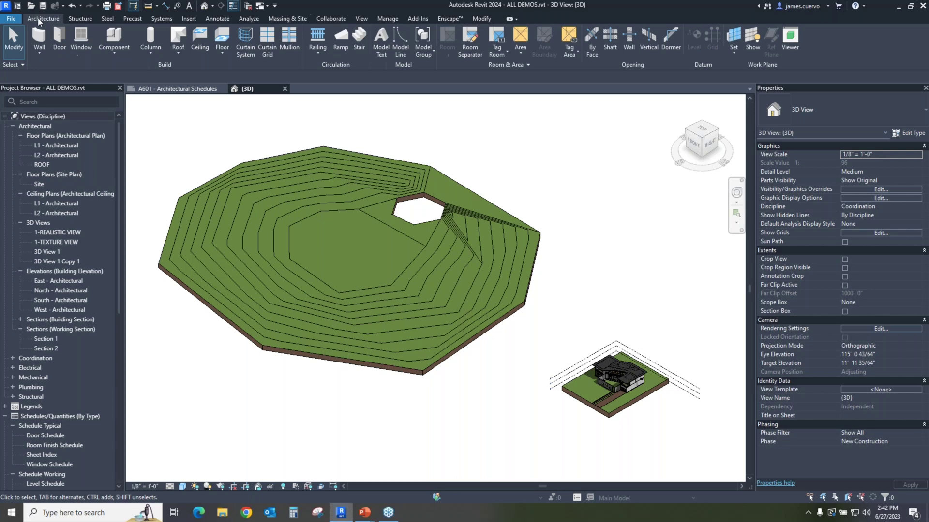
click(113, 53)
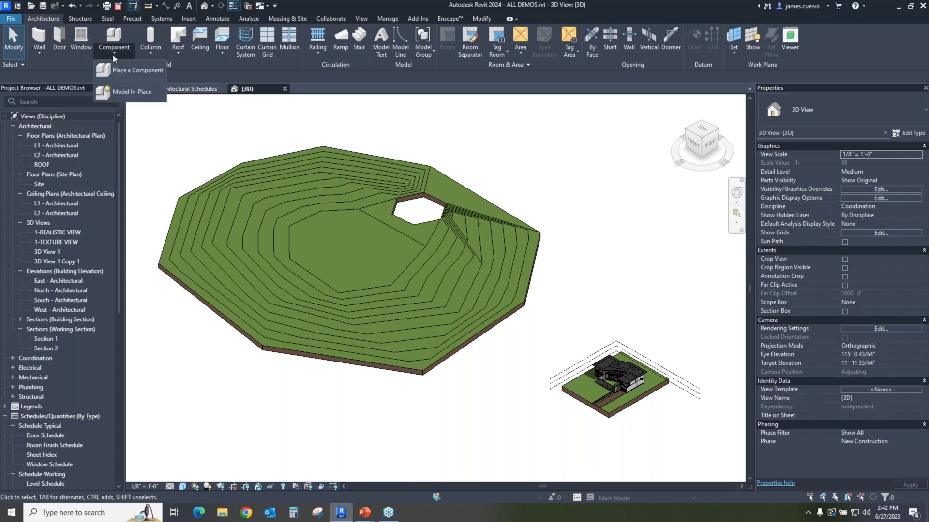
click(132, 92)
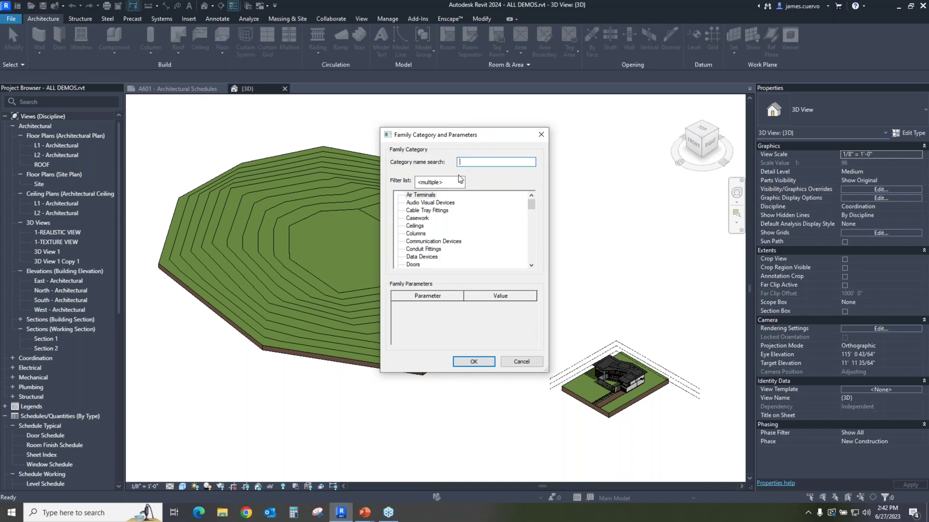
text(topo)
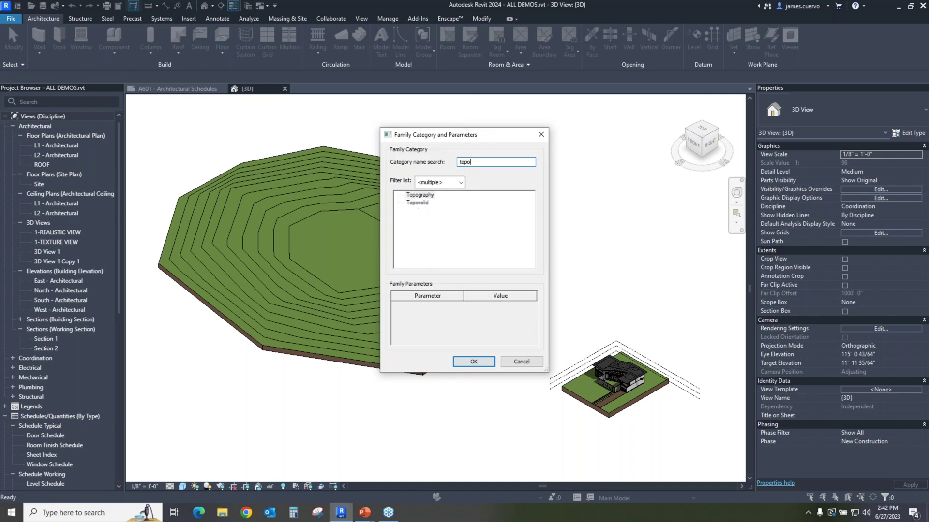
click(419, 203)
click(474, 362)
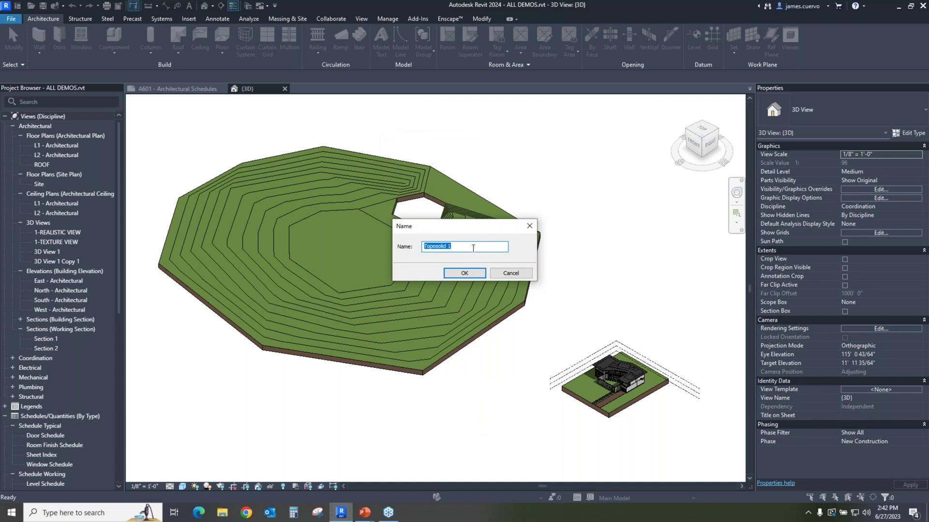
click(472, 276)
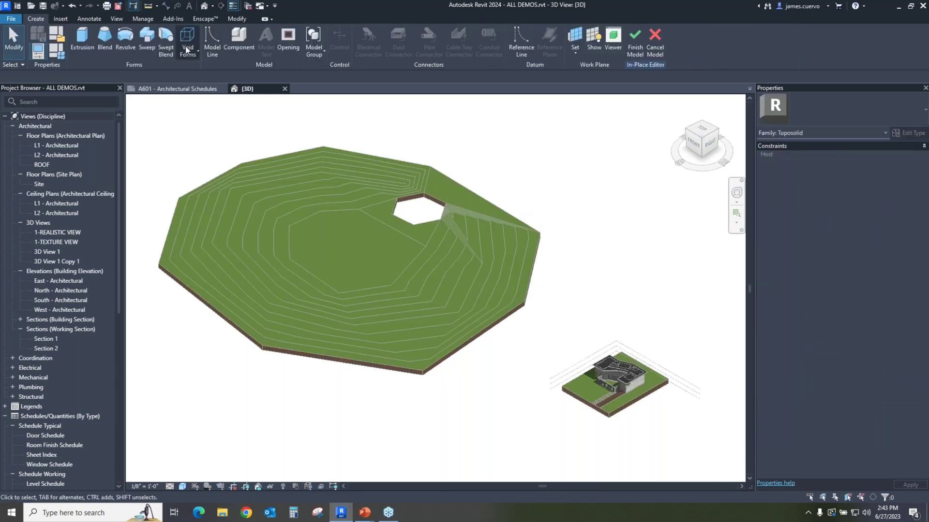
Sketch a kidney-shaped spline for a void extrusion, starting at the corner of the toposolid's inner contour farthest from the hexagonal opening.
click(185, 47)
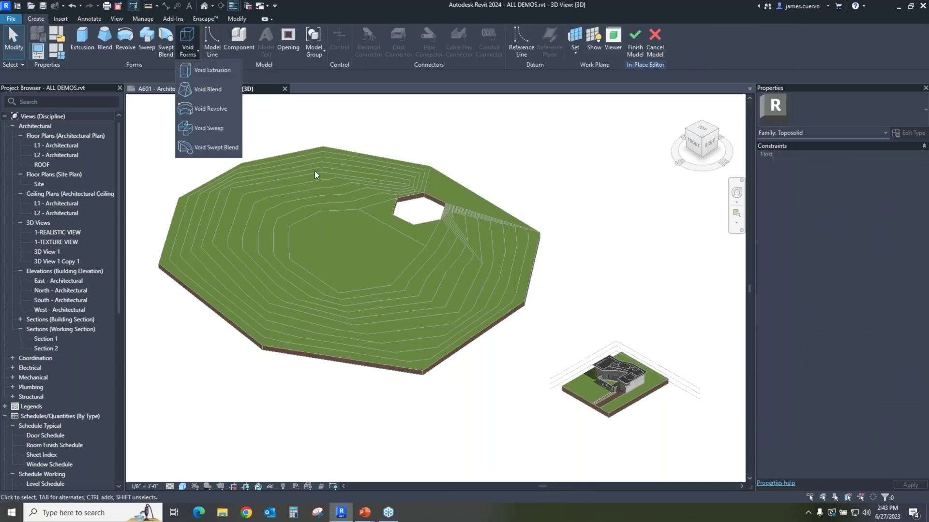
click(200, 70)
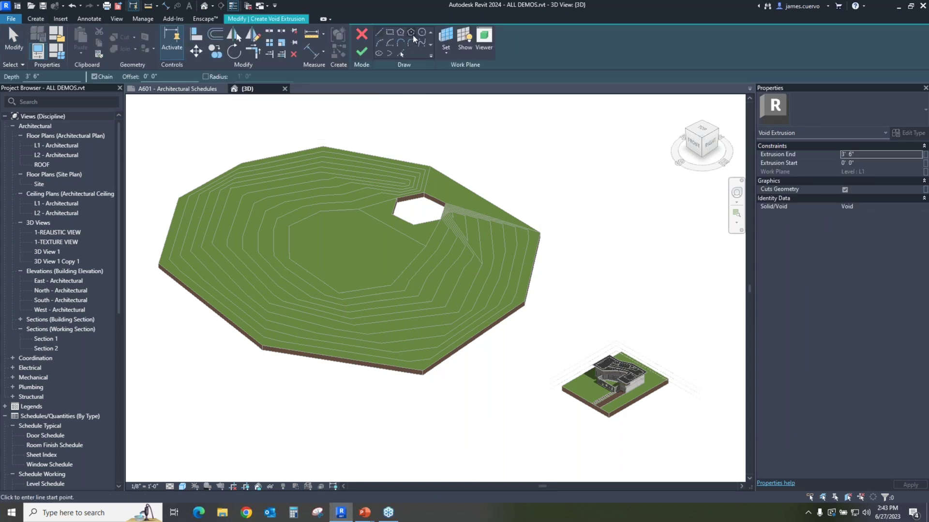
click(422, 44)
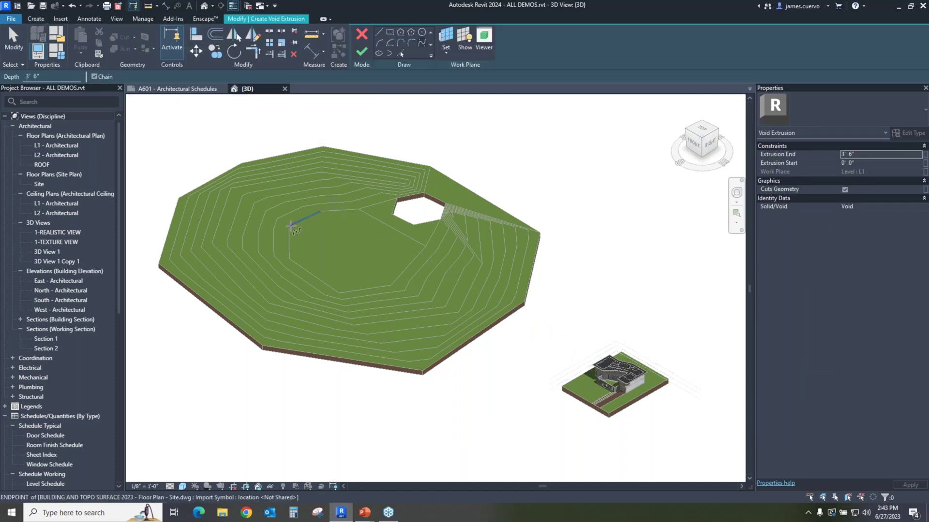
click(289, 227)
click(304, 218)
click(317, 226)
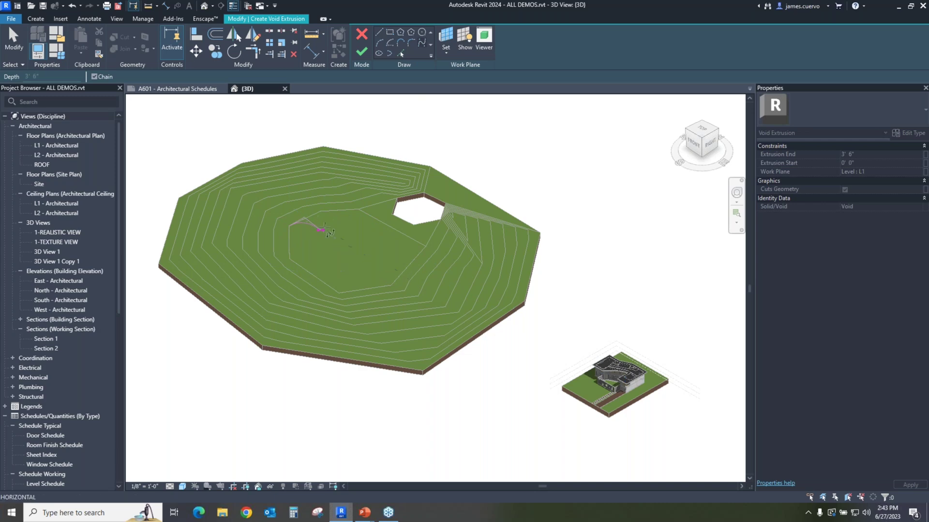
click(335, 222)
click(353, 234)
click(340, 246)
click(321, 249)
scroll(297, 255, up, 5)
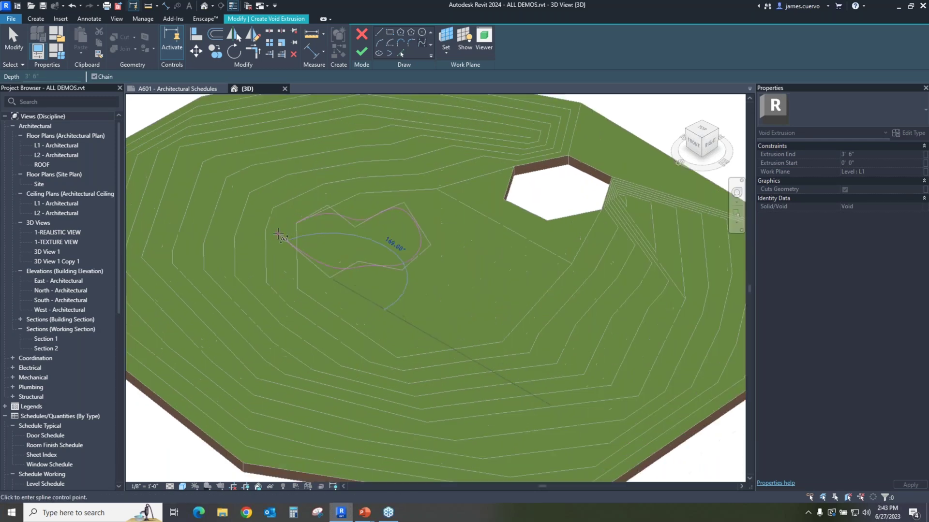
click(286, 260)
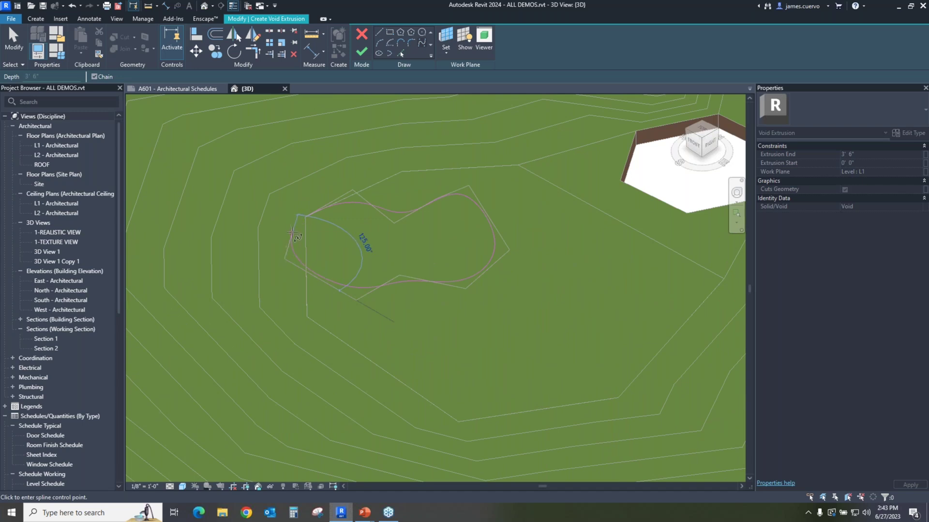
Close the spline outline with a short straight line and finish the 3' 6" deep void extrusion.
click(379, 33)
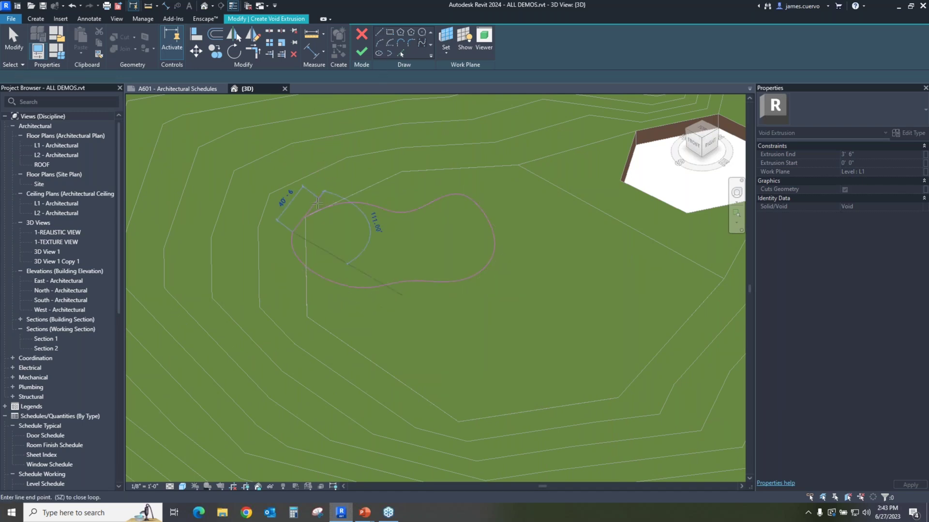
key(Escape)
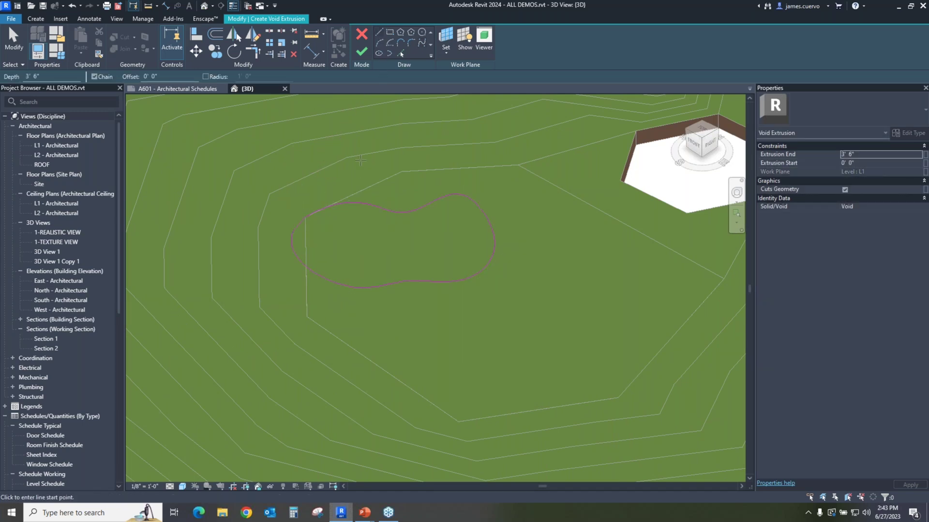
click(361, 50)
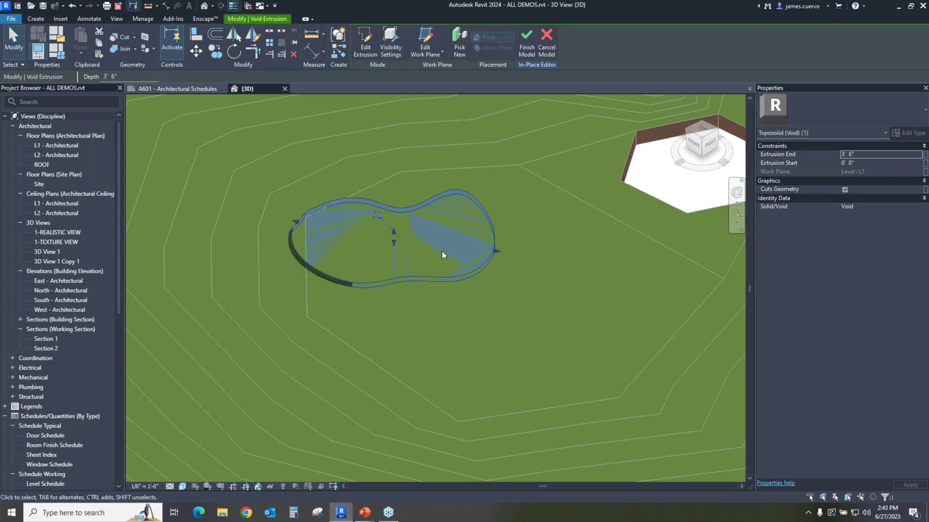
Stretch the void extrusion's bottom down through the toposolid to an extrusion start of about -13' 8".
scroll(443, 250, down, 3)
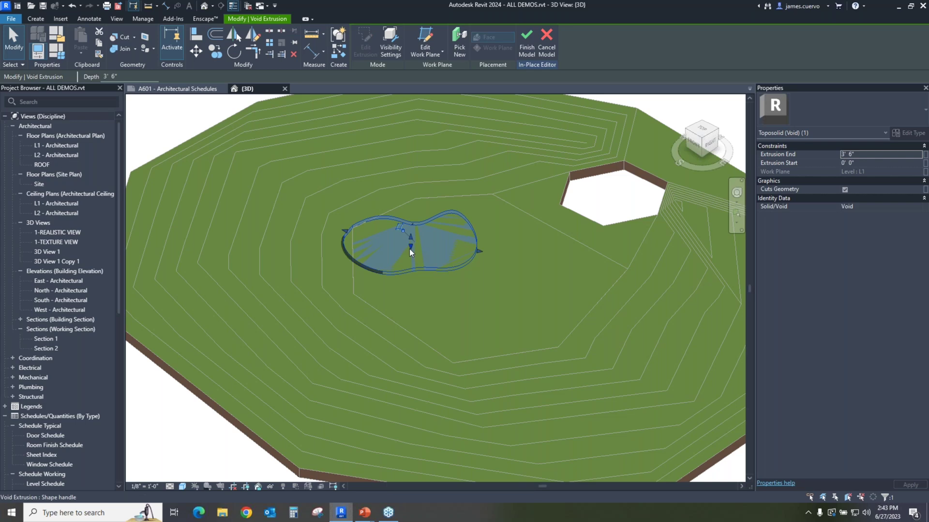
scroll(411, 247, up, 2)
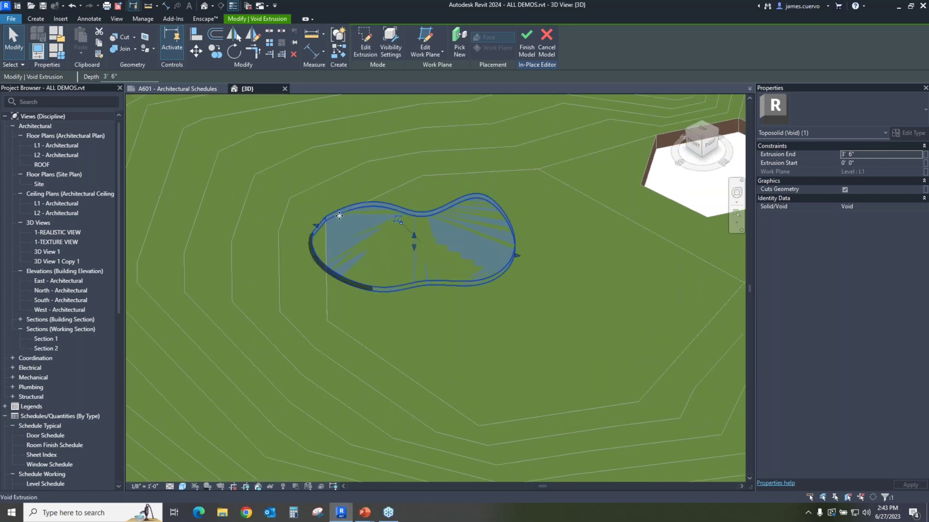
mouse_move(413, 248)
mouse_down()
mouse_move(416, 262)
mouse_move(399, 275)
mouse_move(418, 262)
mouse_up()
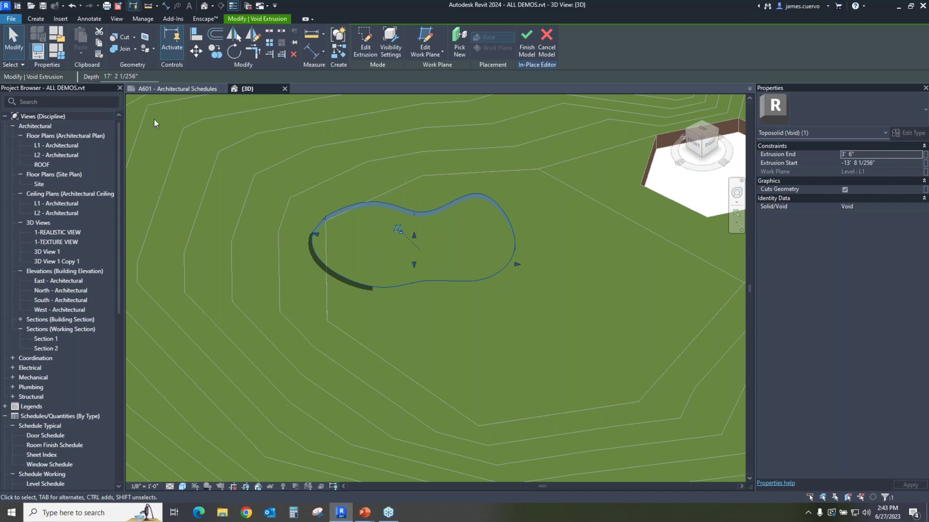
Cut the toposolid with the kidney-shaped void extrusion.
click(134, 36)
click(140, 54)
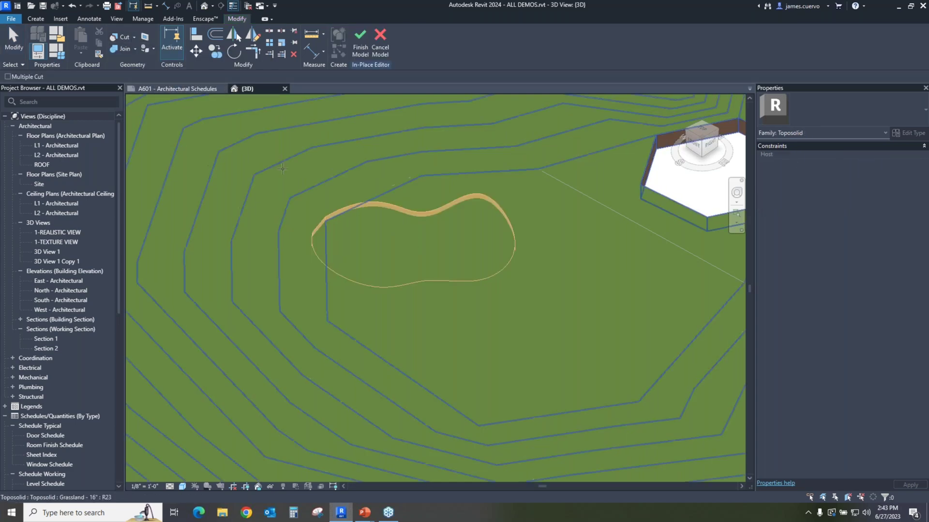
click(346, 174)
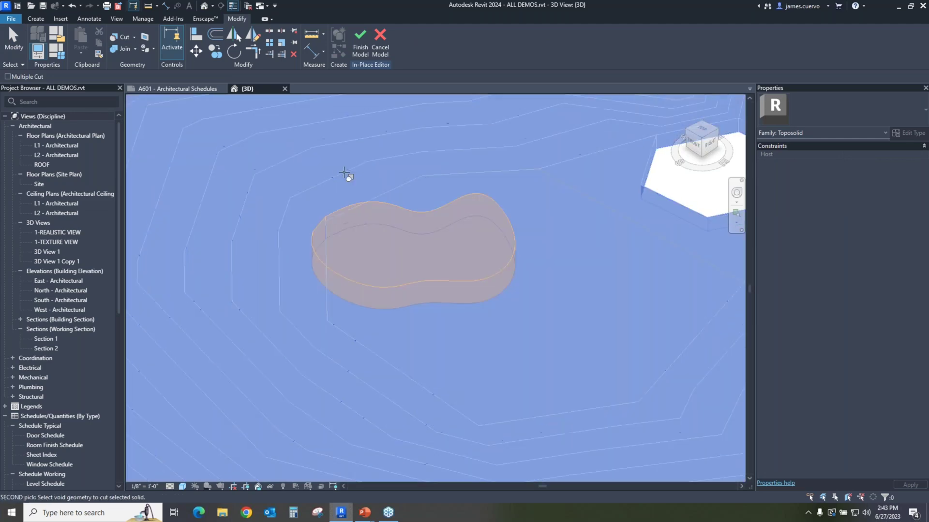
click(403, 209)
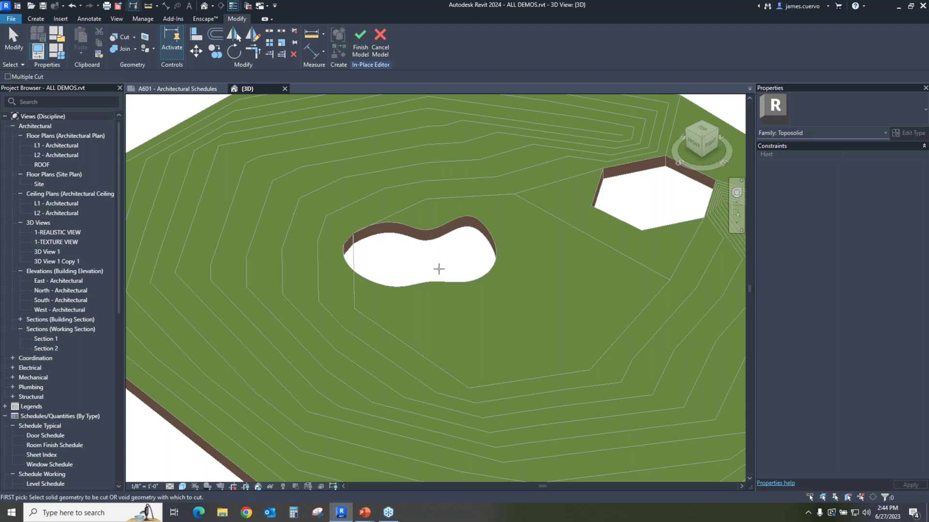
Raise the bottom of the kidney-shaped void so it carves a recess instead of passing through the toposolid.
key(Escape)
click(425, 234)
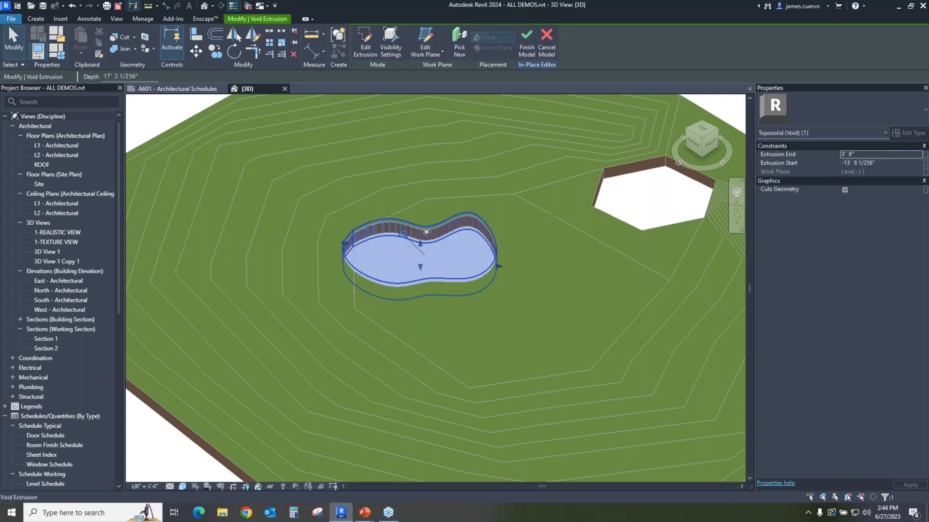
drag(421, 268, 419, 254)
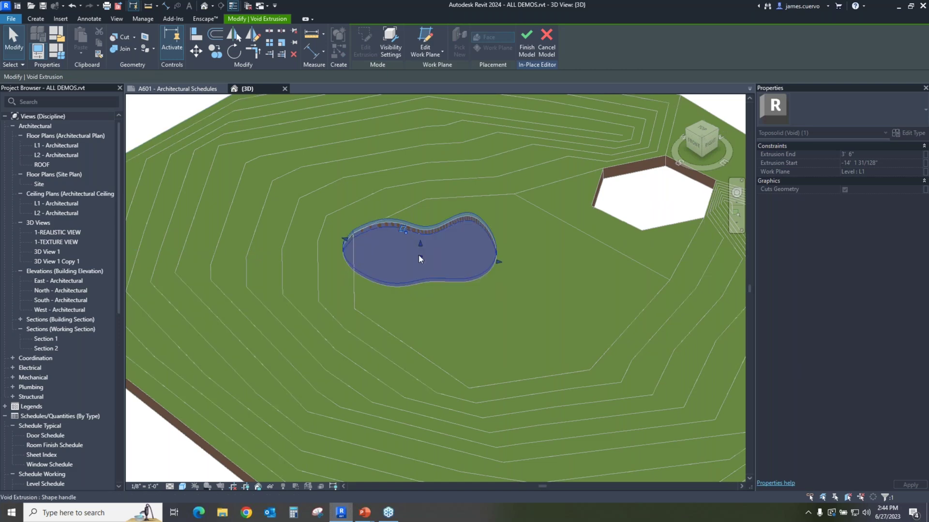
click(178, 113)
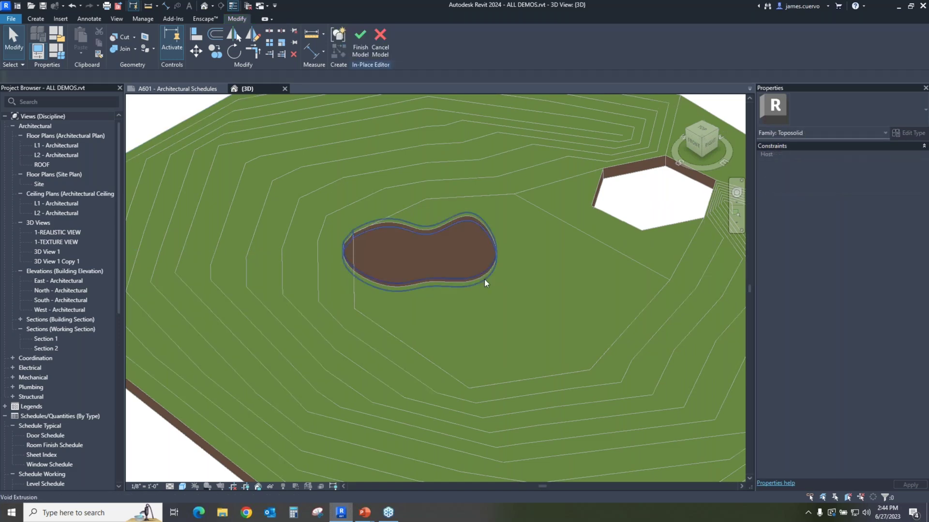
Finish the in-place void model in the toposolid.
scroll(480, 281, down, 3)
scroll(447, 285, up, 2)
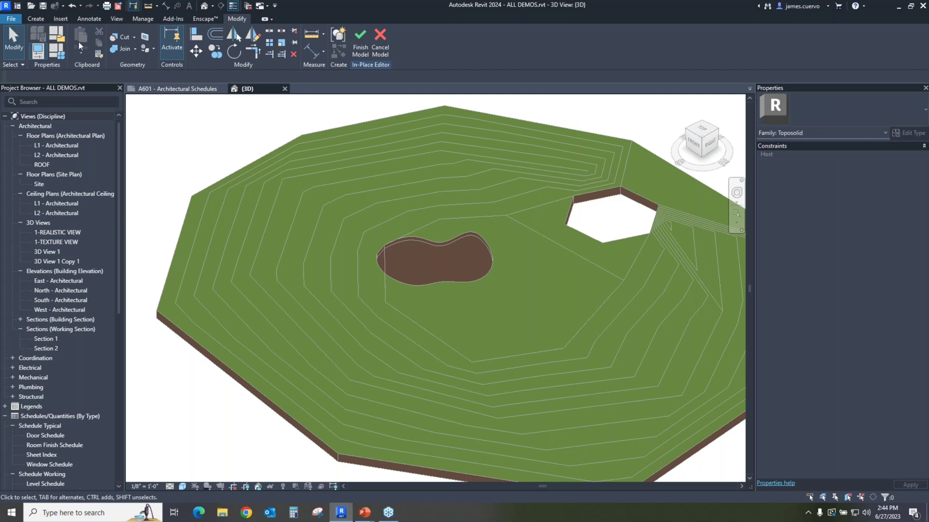
click(359, 48)
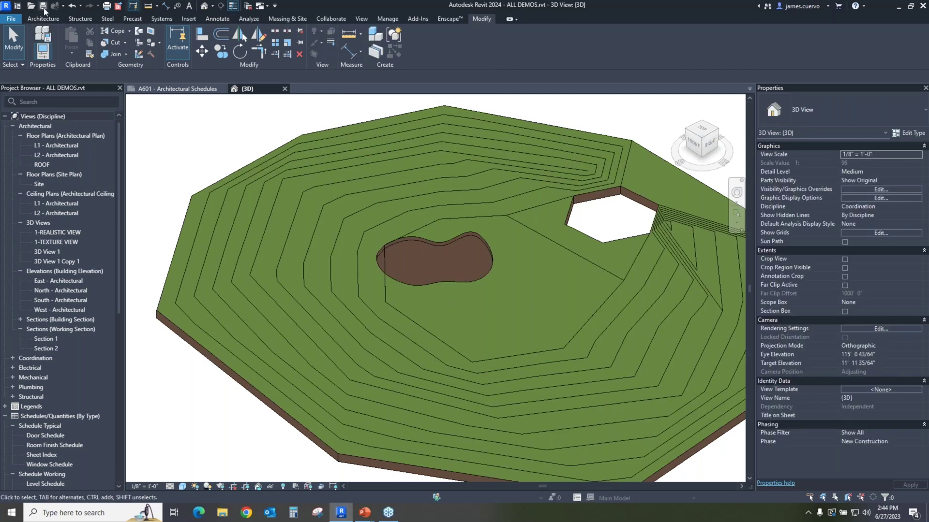
Delete the large toposolid together with its in-place void, leaving the pinned CAD contours in place.
click(297, 19)
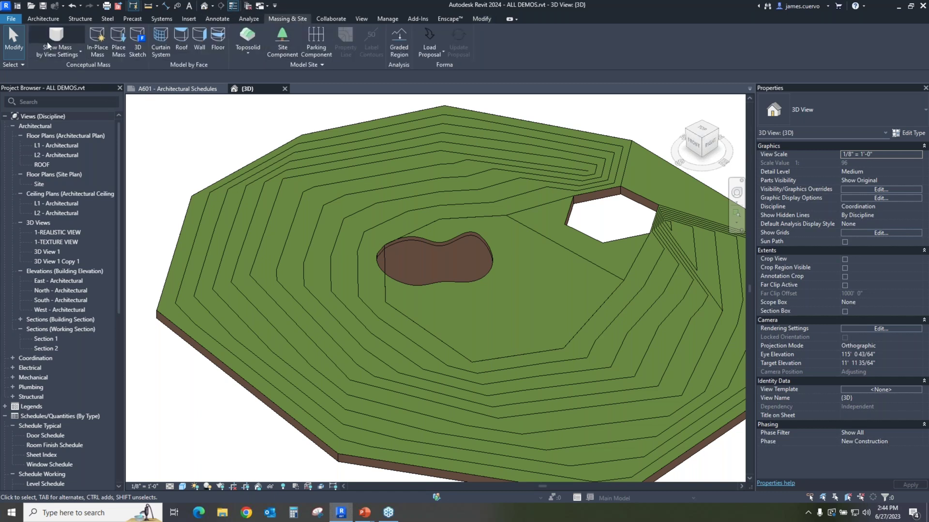
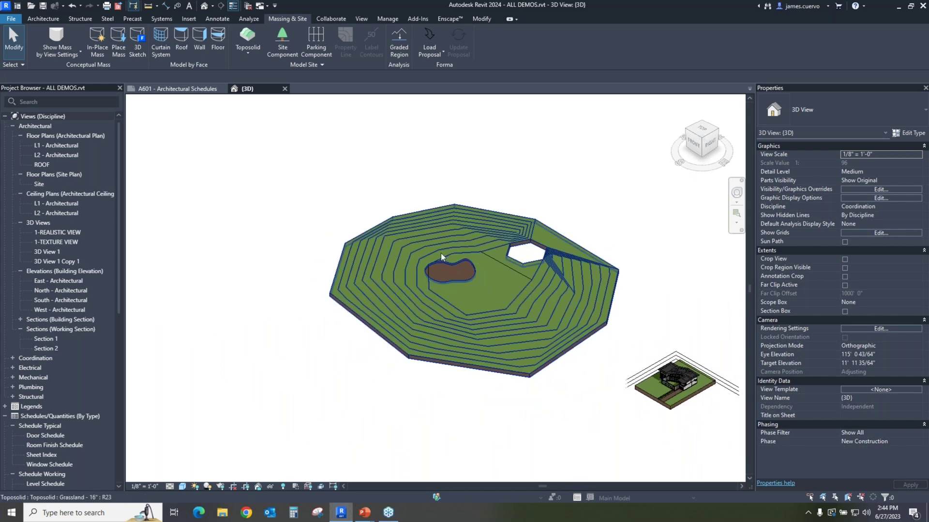
drag(382, 363, 355, 391)
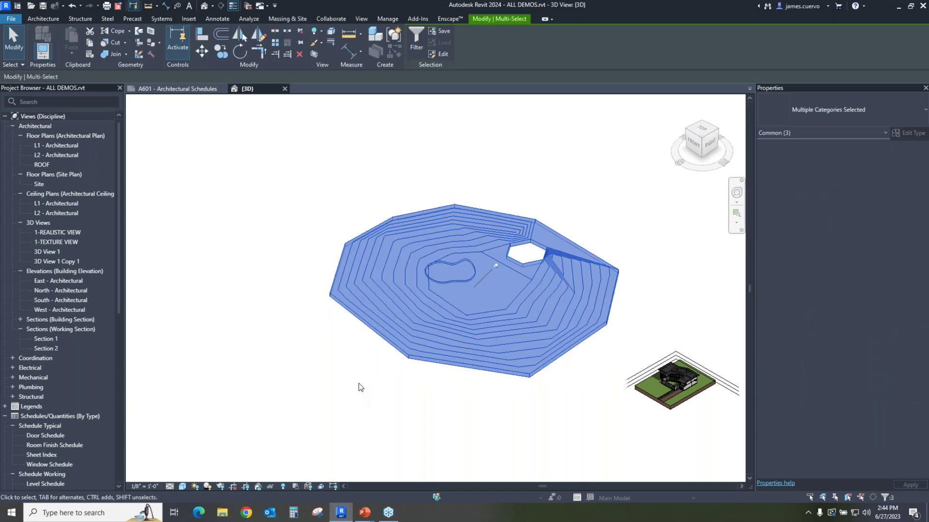
key(Delete)
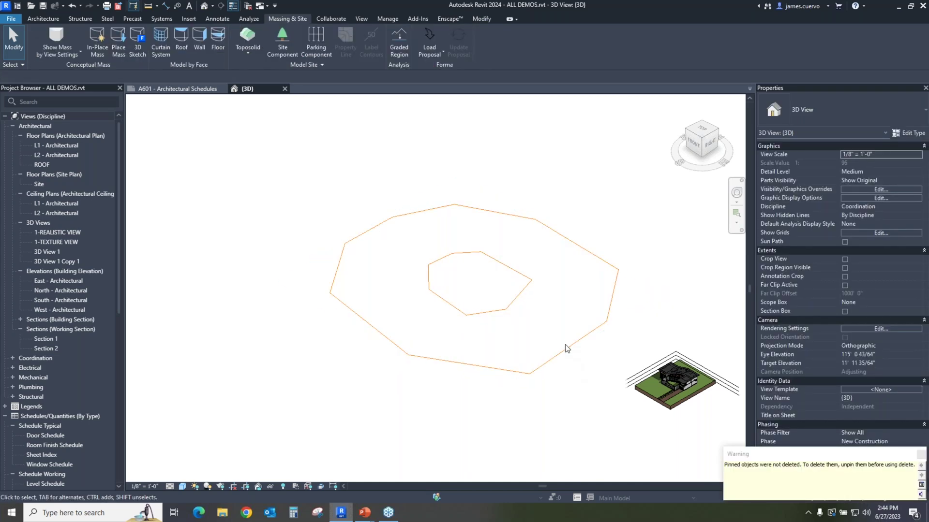
Unpin the imported Site.dwg contour drawing and delete it from the model.
click(574, 349)
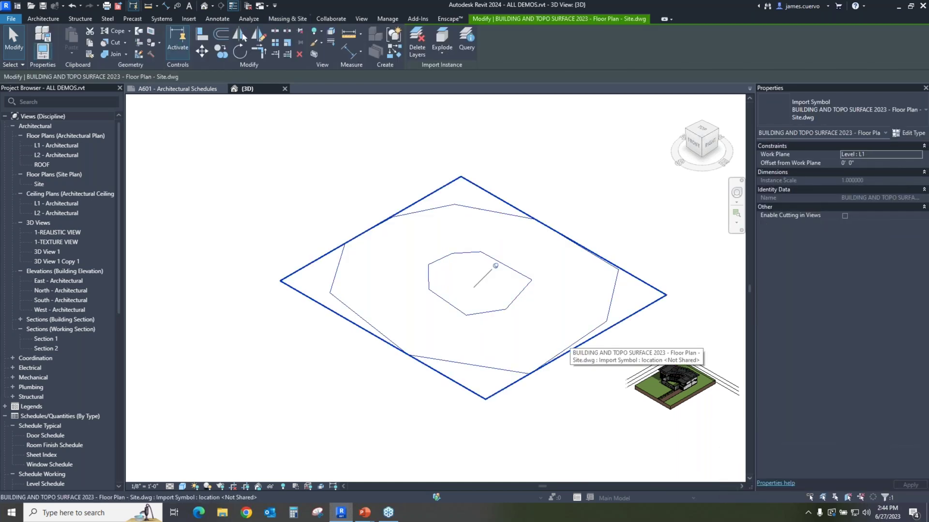
key(Delete)
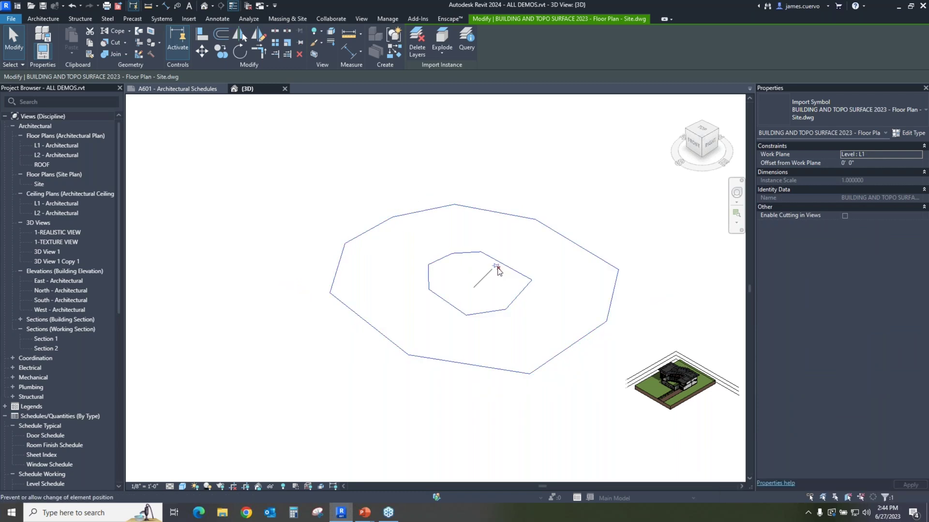
key(Delete)
key(z)
key(f)
scroll(609, 283, down, 1)
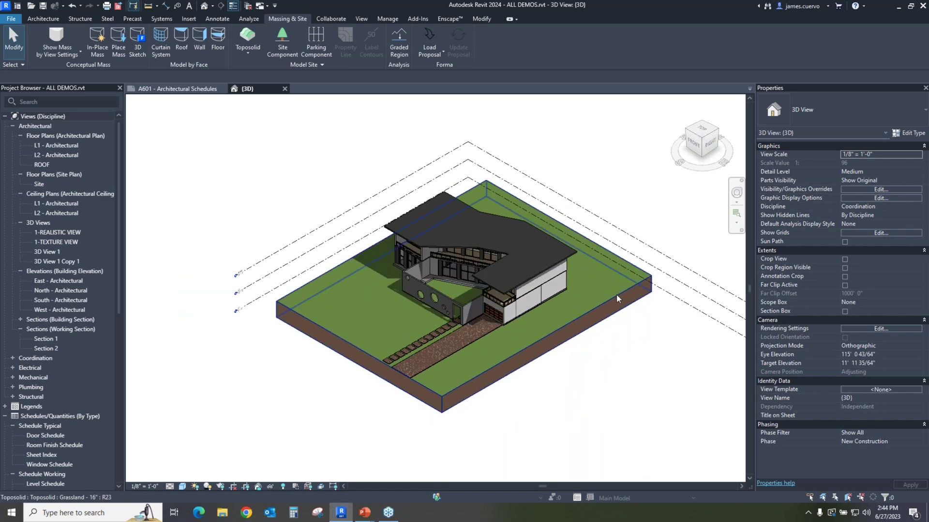
Add shape points offset 2' 6" from the surface to the house's grassland toposolid, along its side edge and behind the house.
click(616, 294)
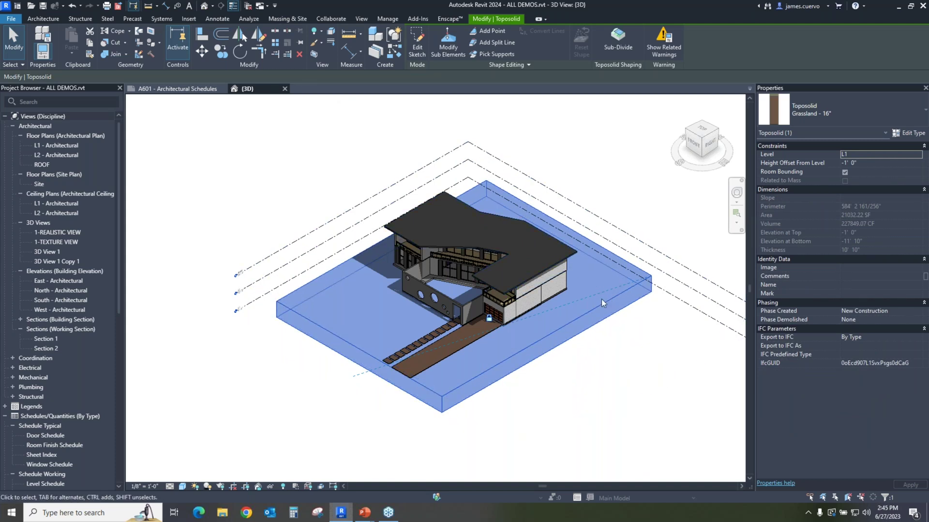
click(498, 32)
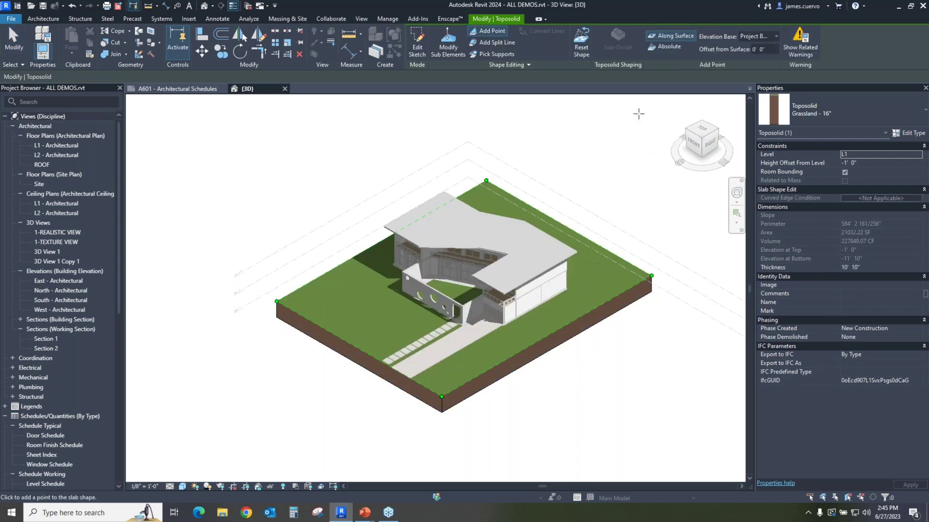
click(768, 49)
click(583, 311)
click(506, 290)
click(598, 273)
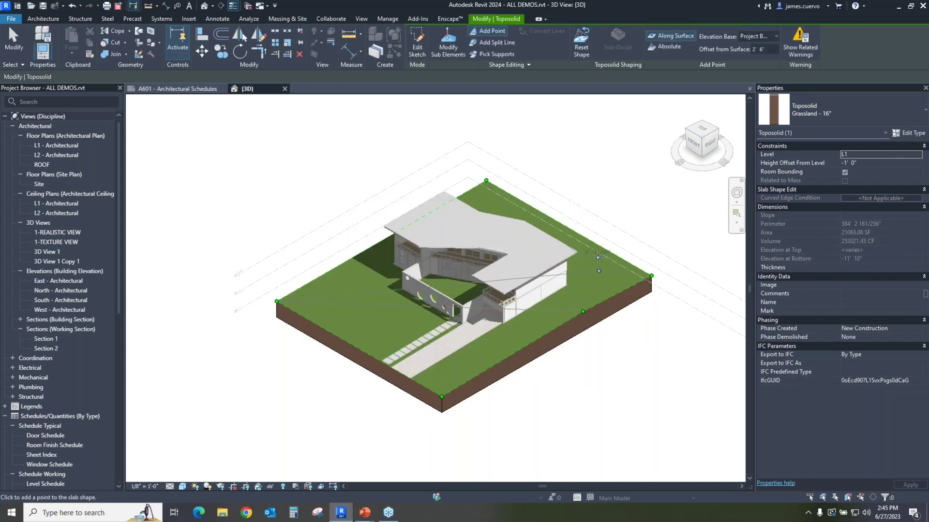
click(589, 250)
click(526, 214)
click(477, 188)
click(419, 221)
click(460, 194)
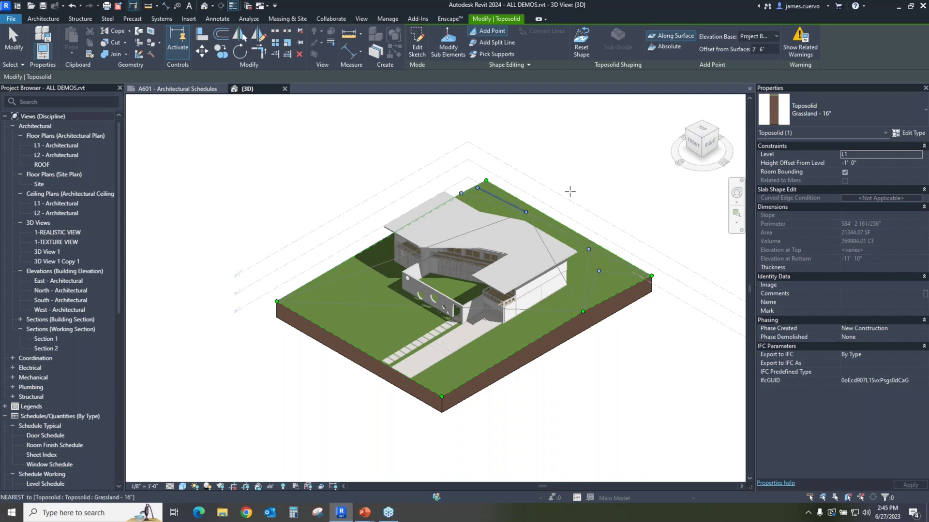
click(3, 52)
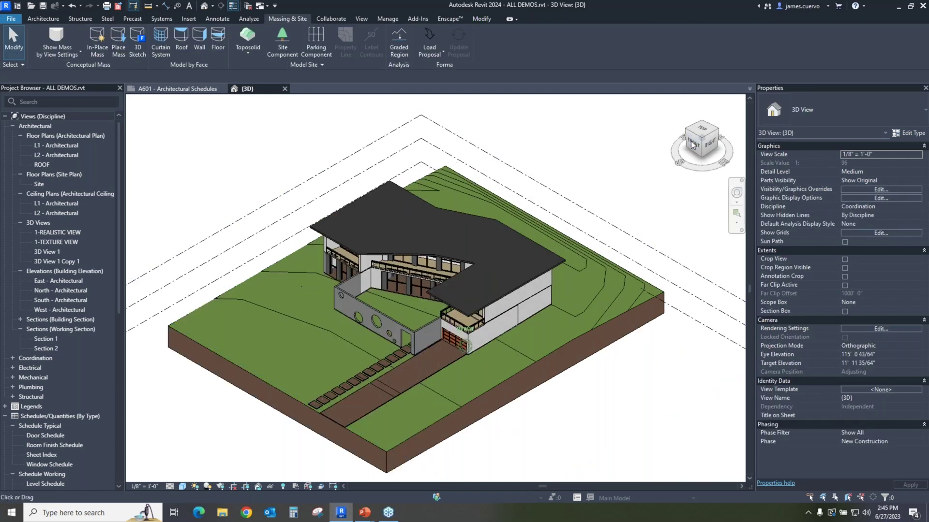
drag(696, 140, 683, 132)
click(709, 143)
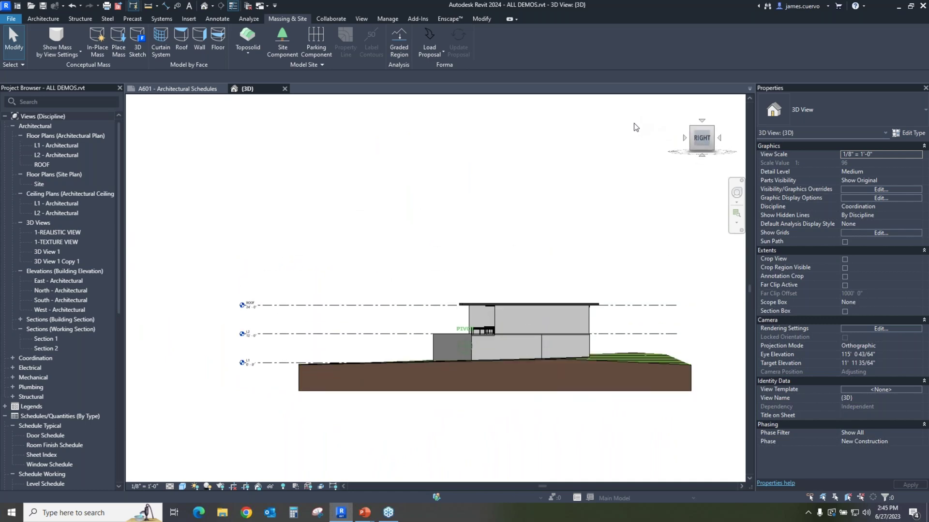
click(690, 128)
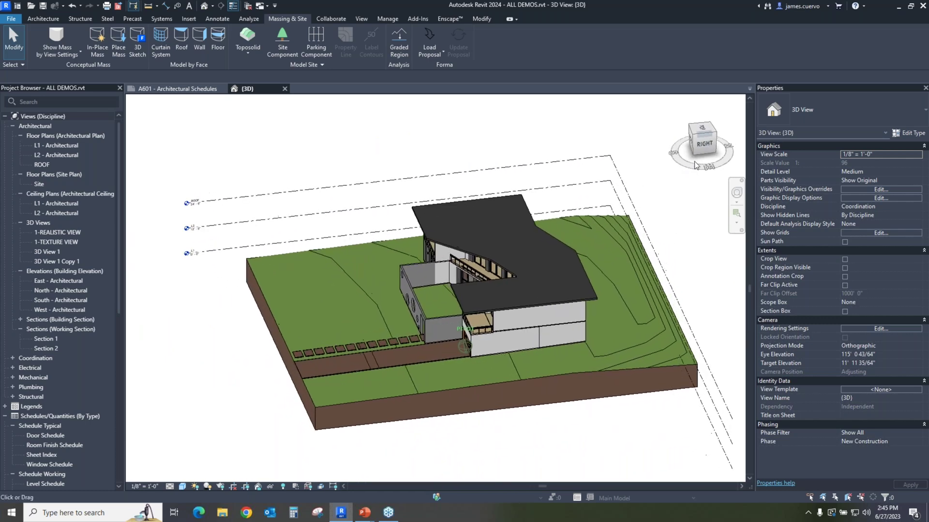
scroll(452, 299, down, 5)
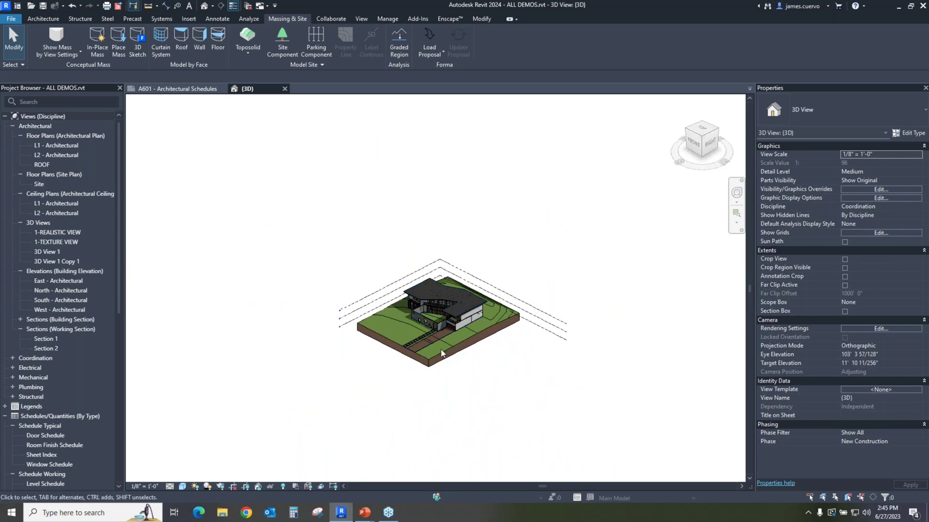
click(250, 54)
click(251, 71)
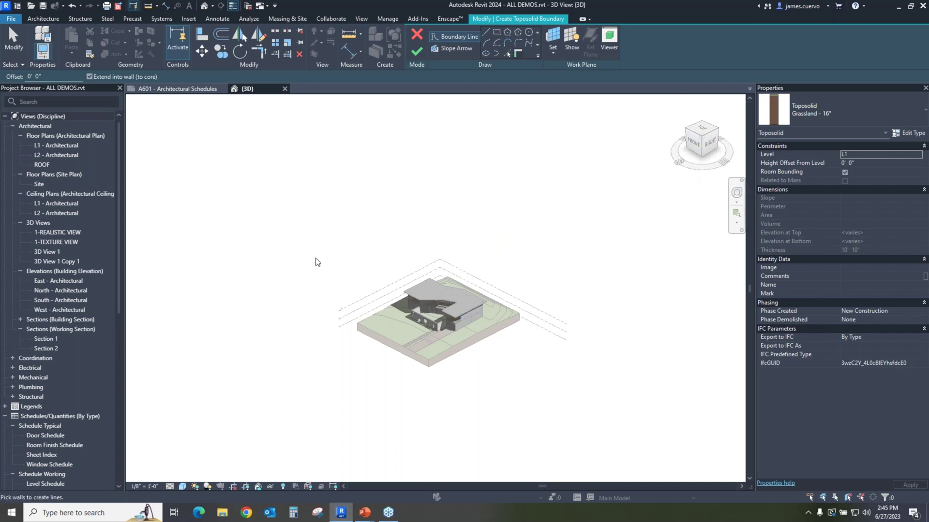
click(416, 50)
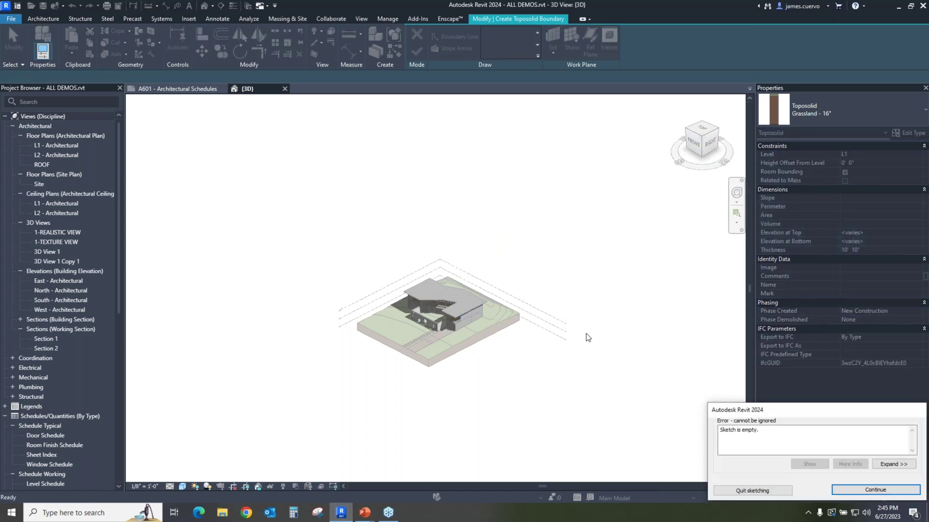
click(875, 490)
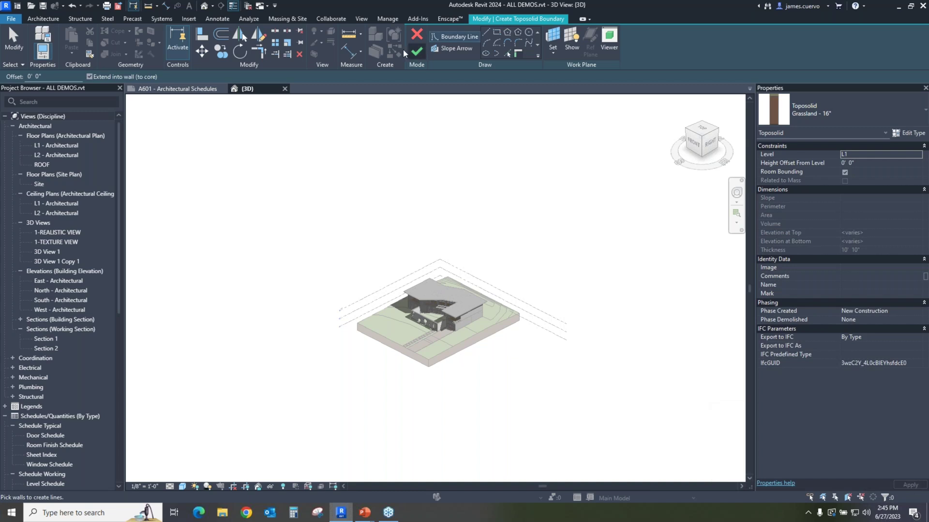
click(415, 36)
Sub-divide the house's toposolid with a long rectangular boundary across the ground behind the building.
scroll(457, 344, up, 5)
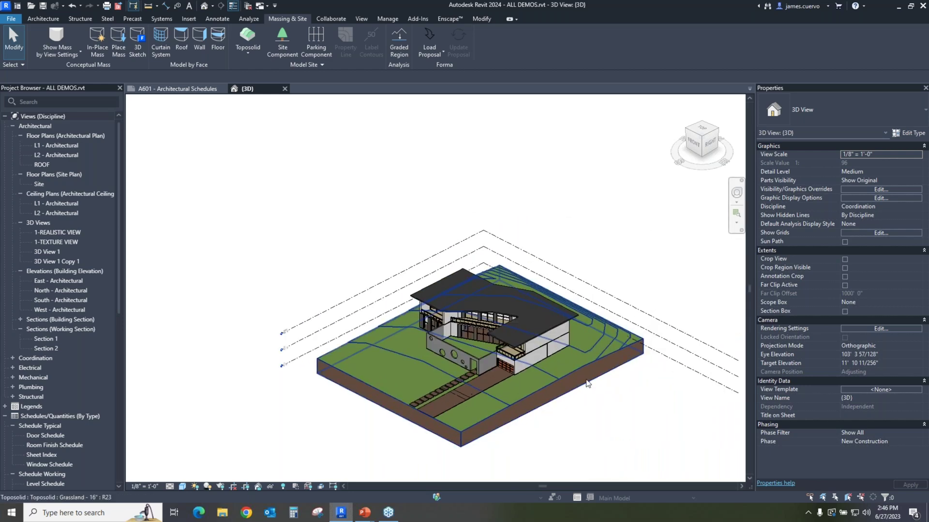
scroll(600, 343, up, 3)
scroll(599, 343, up, 2)
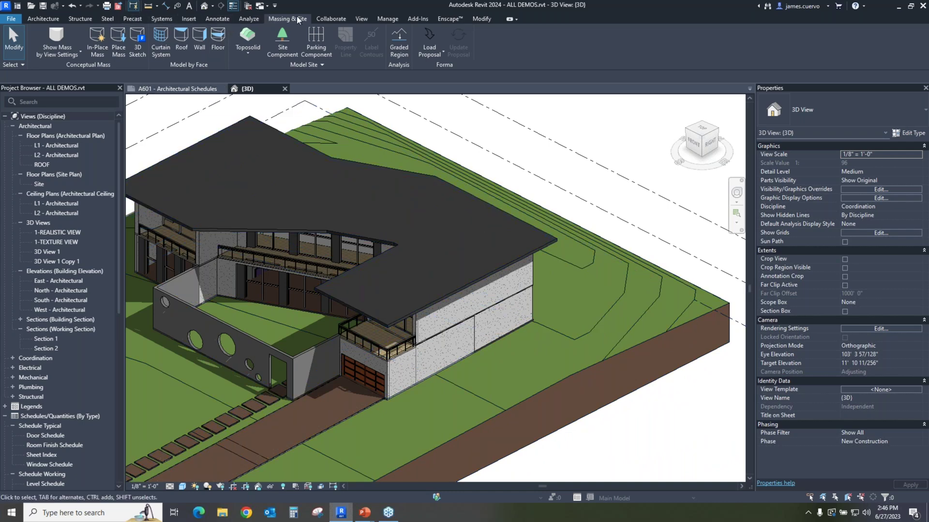
click(669, 276)
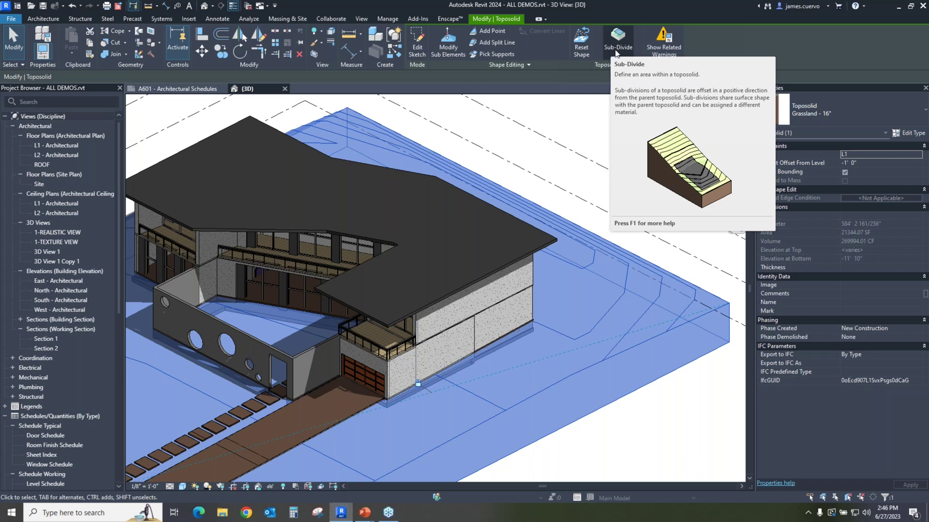
click(617, 49)
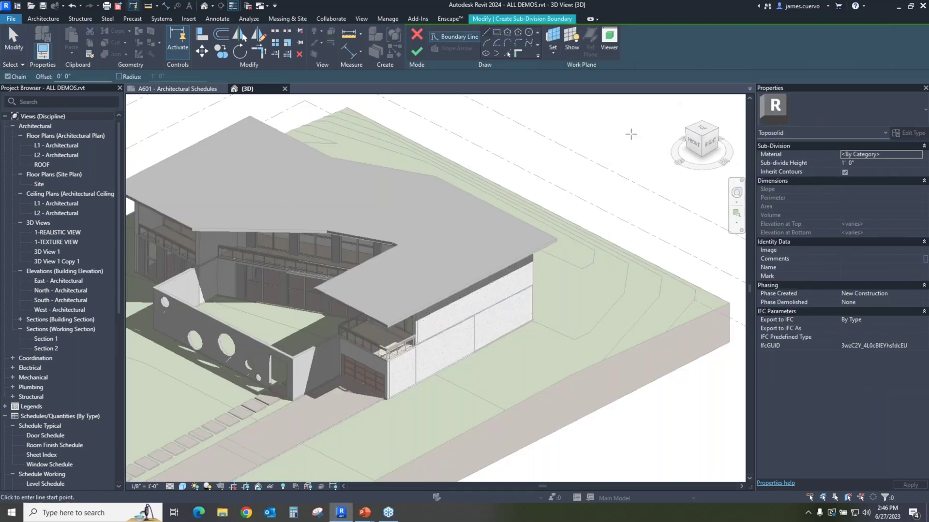
click(496, 32)
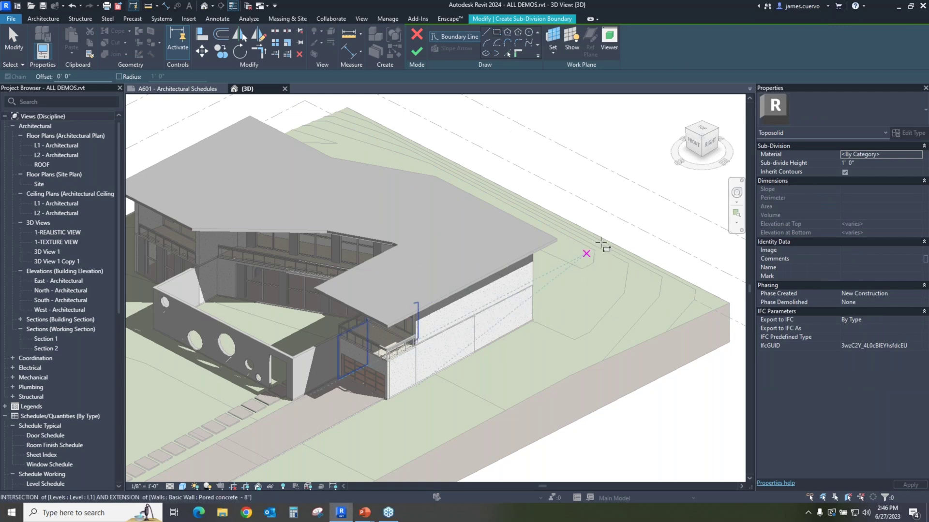
click(702, 131)
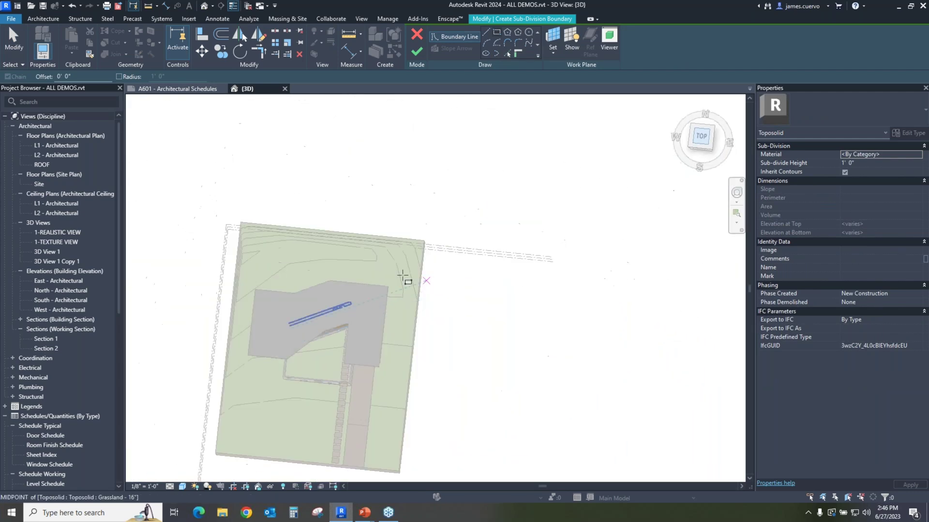
click(315, 171)
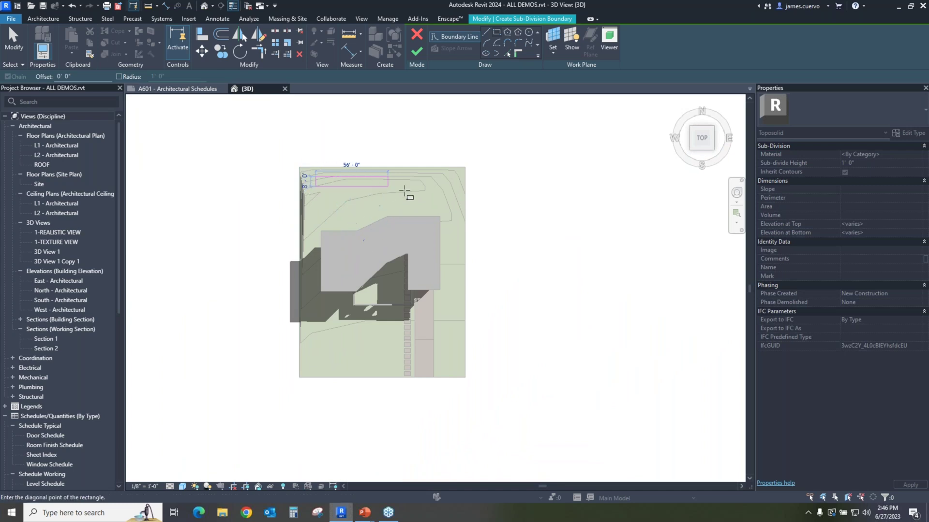
click(457, 201)
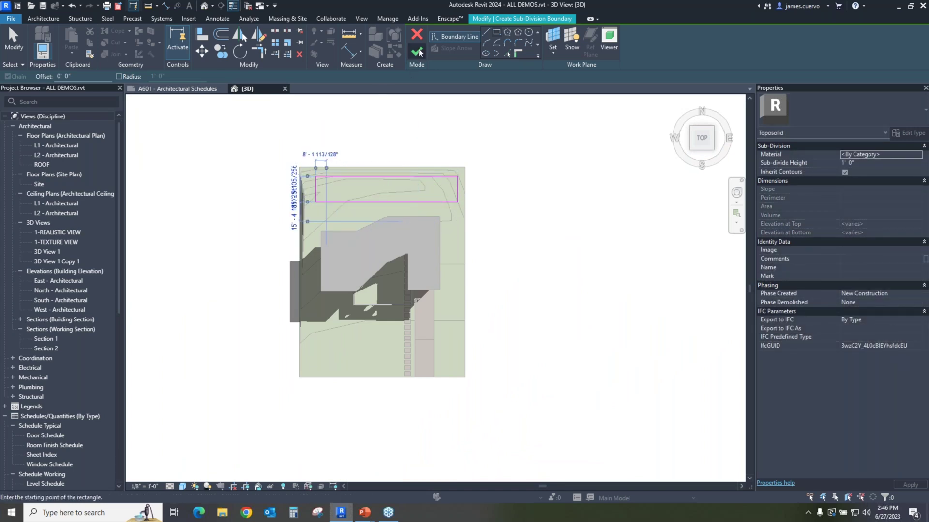
click(418, 51)
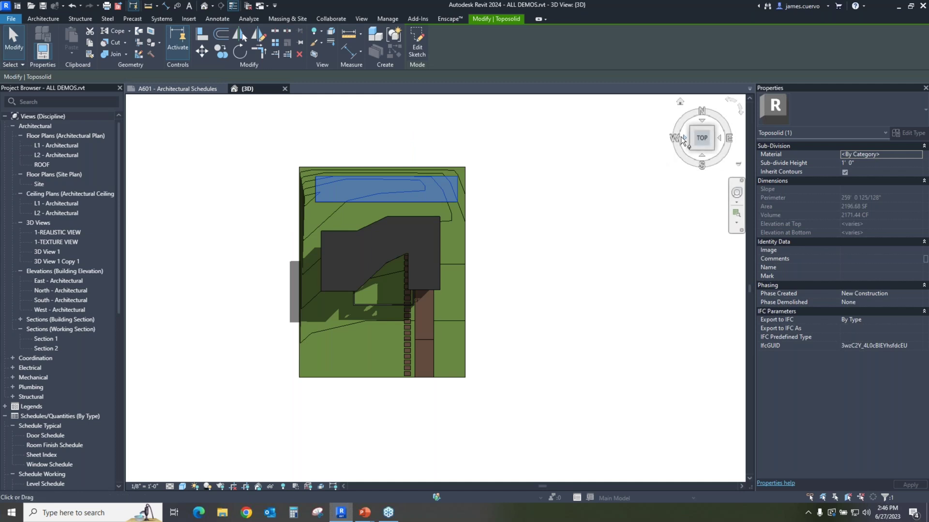
Assign the Concrete, Lightweight material to the rectangular sub-division behind the house.
mouse_move(694, 144)
mouse_down()
mouse_move(602, 459)
mouse_move(587, 420)
mouse_up()
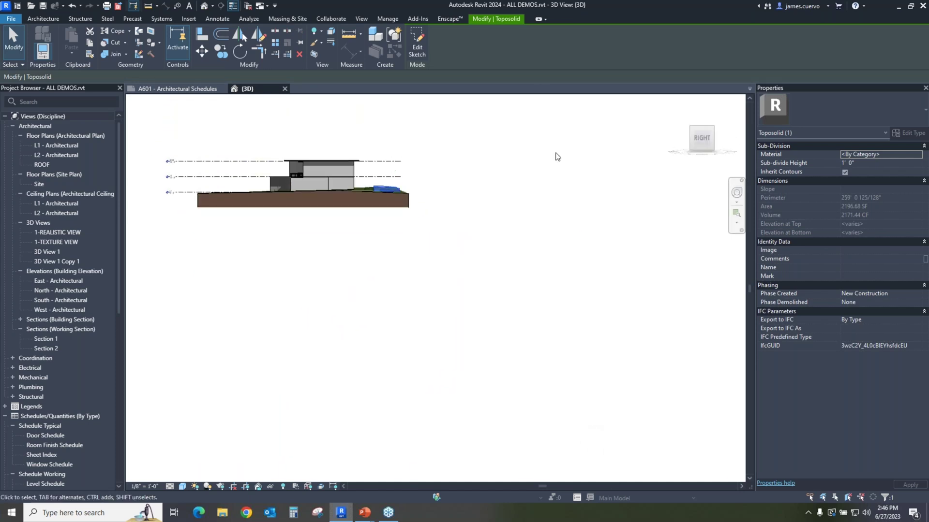
scroll(399, 208, up, 5)
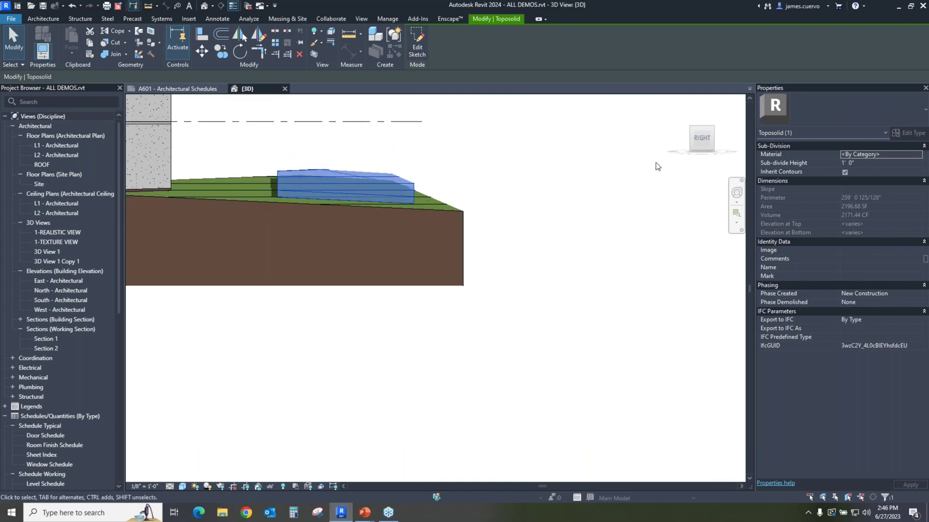
drag(692, 140, 499, 388)
click(499, 388)
drag(696, 141, 702, 160)
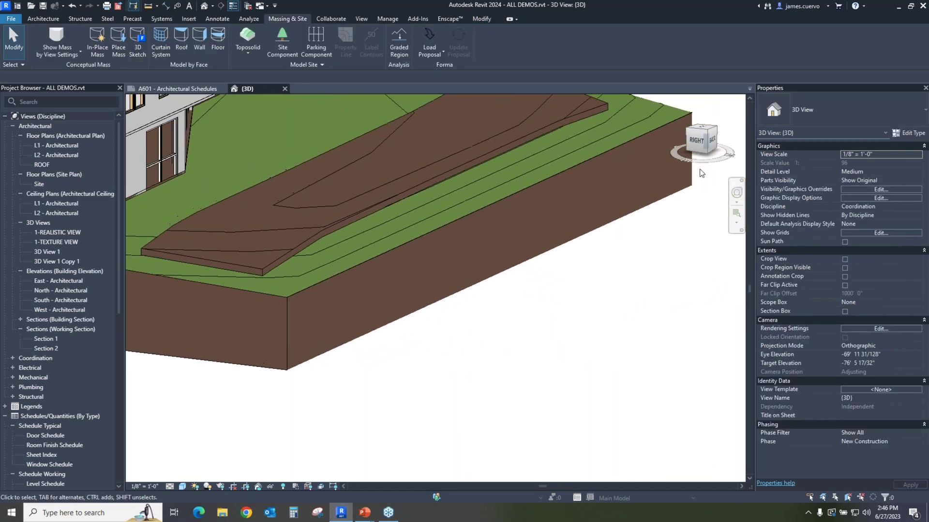
click(269, 266)
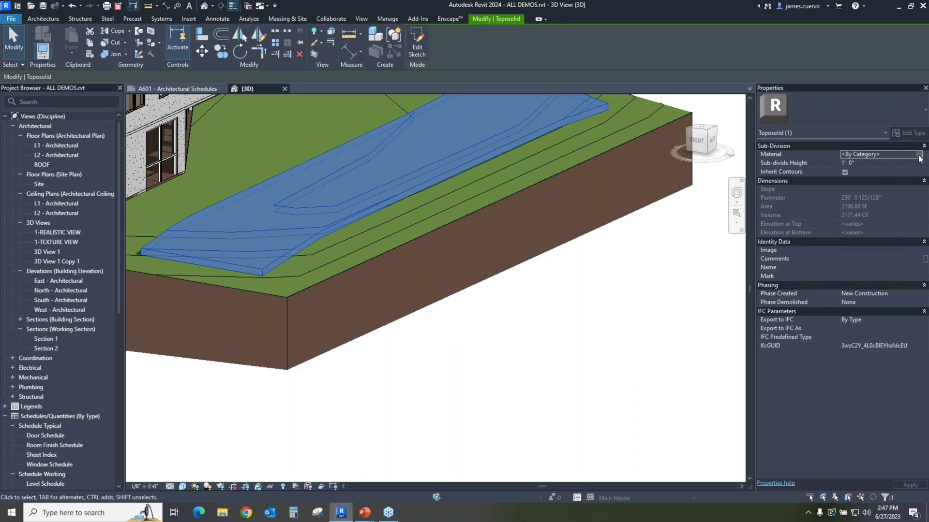
click(918, 154)
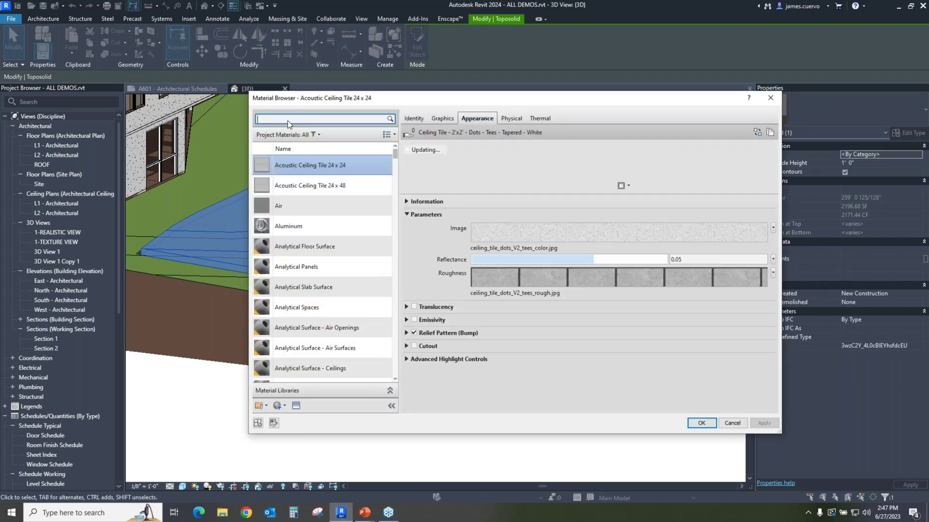
click(286, 120)
text(conc)
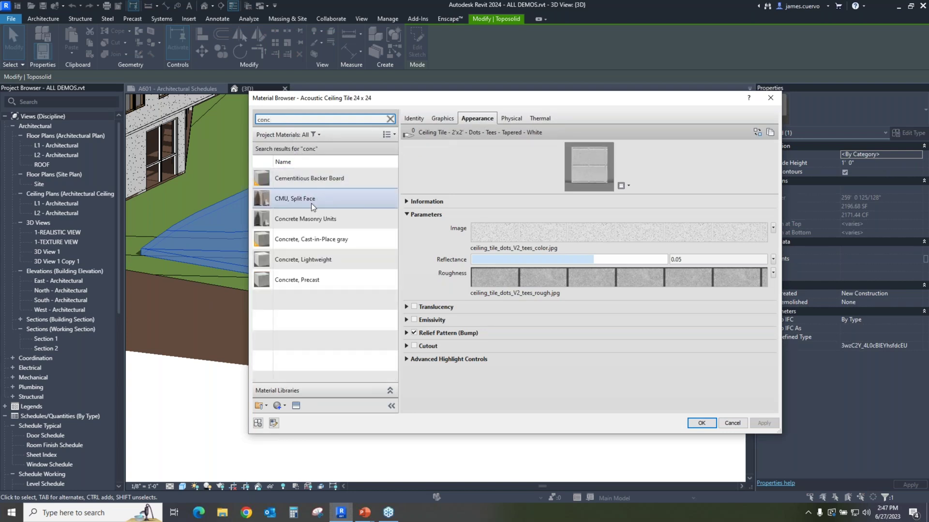
click(322, 263)
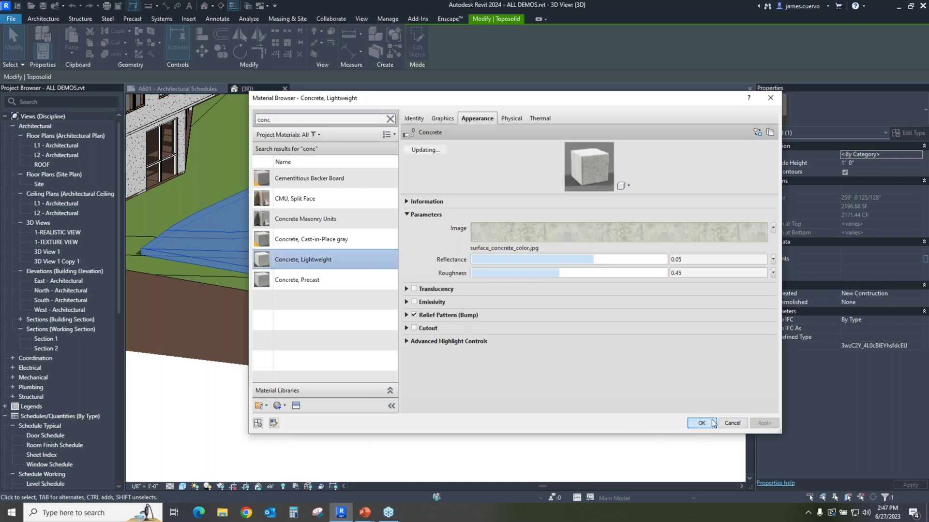
click(702, 423)
click(526, 381)
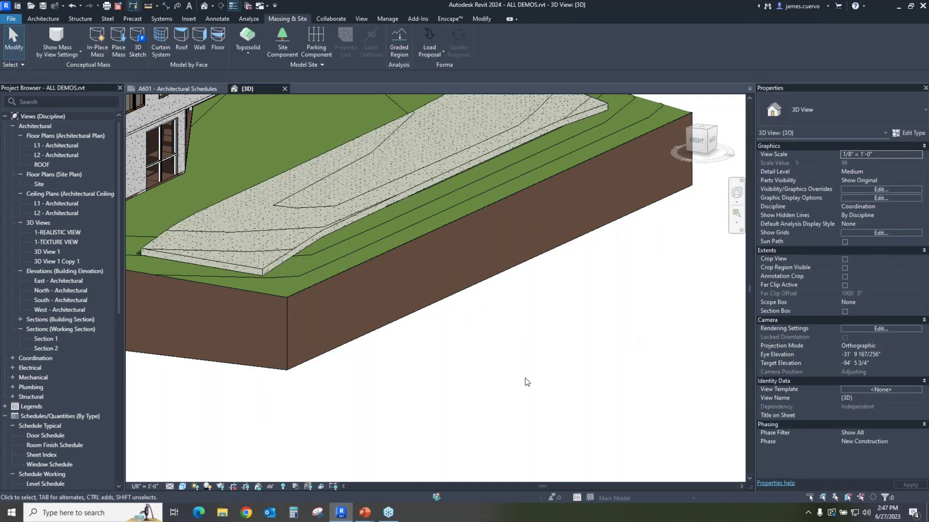
scroll(527, 382, down, 3)
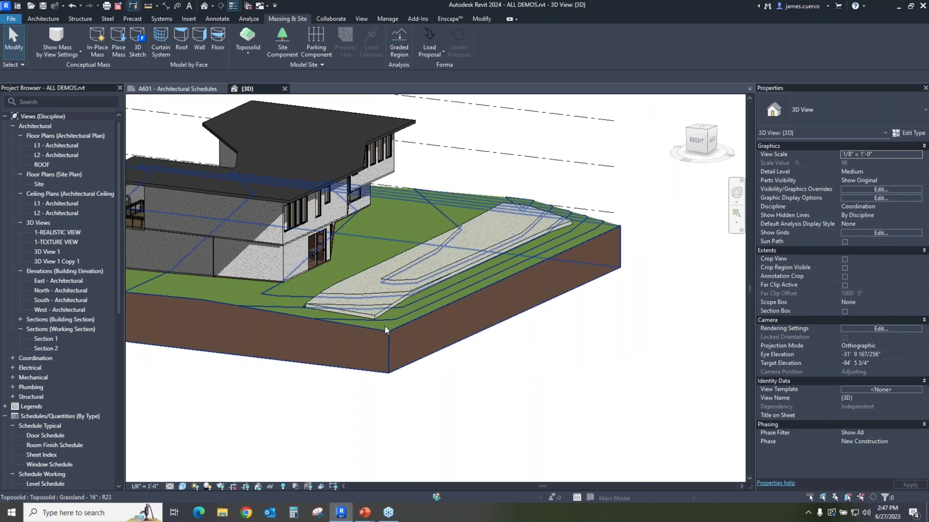
scroll(500, 369, down, 3)
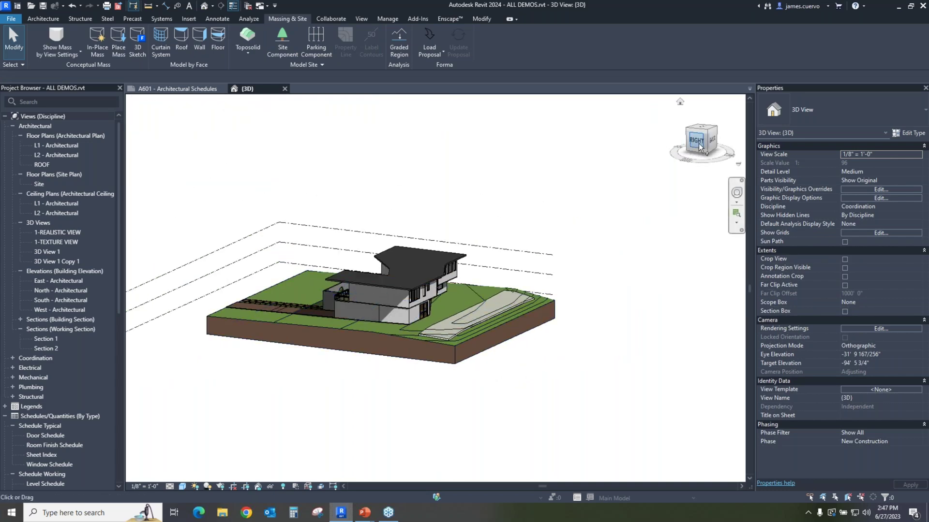
mouse_move(731, 161)
mouse_down()
mouse_move(712, 160)
mouse_move(469, 296)
mouse_up()
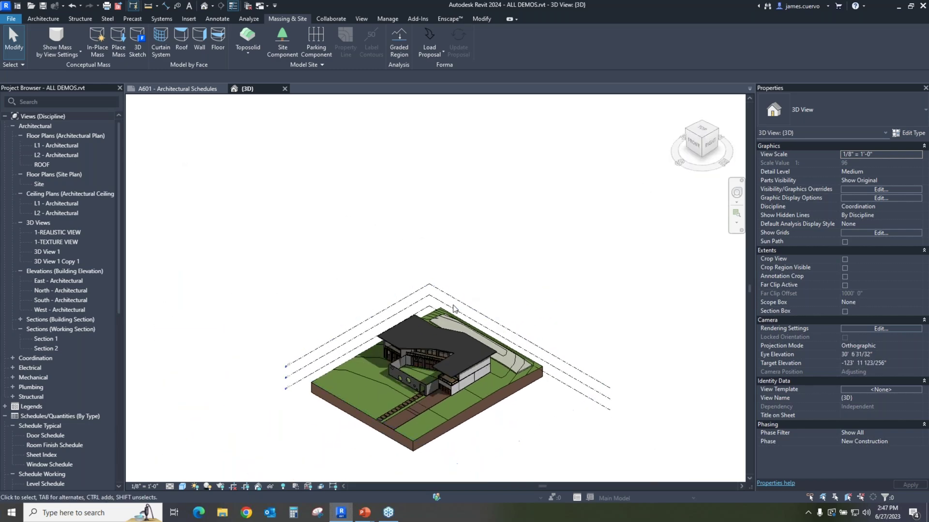